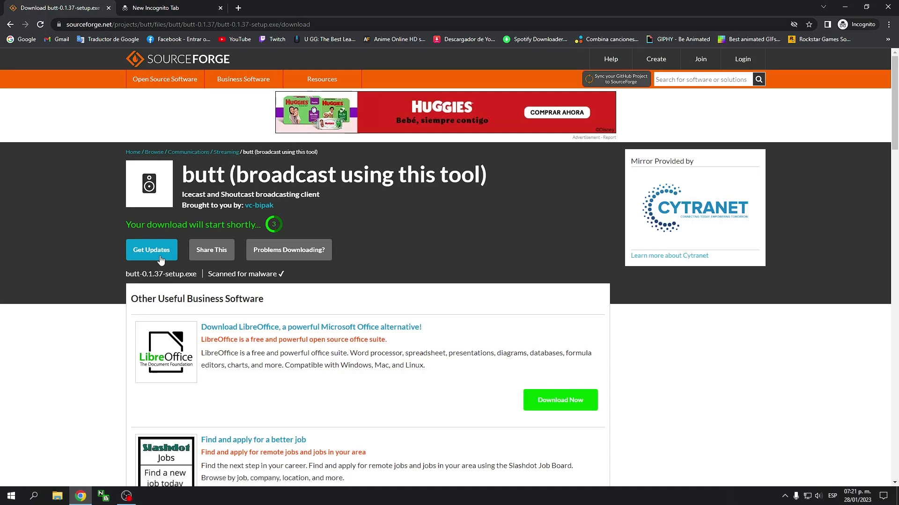
Step: Run the downloaded butt-0.1.37-setup.exe and install butt with the default destination and Start Menu folder
scroll(460, 355, "down", 1)
scroll(361, 340, "up", 1)
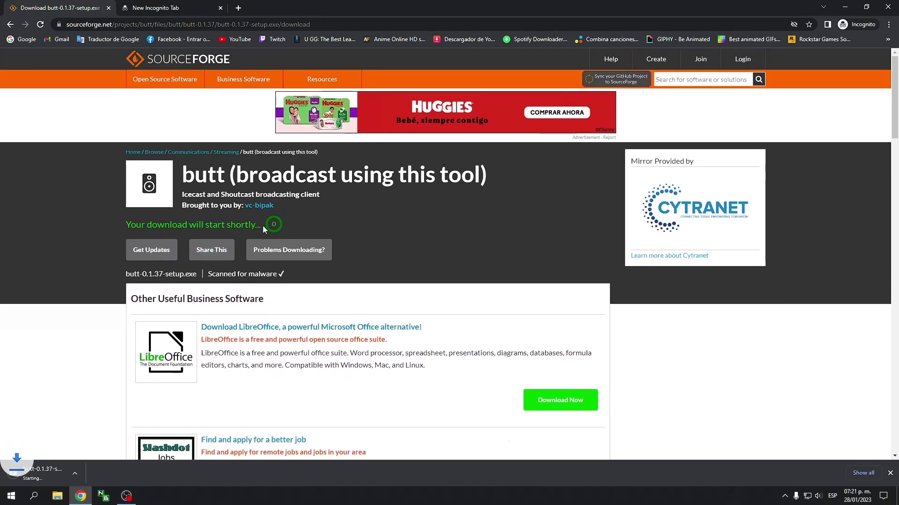
left_click(55, 470)
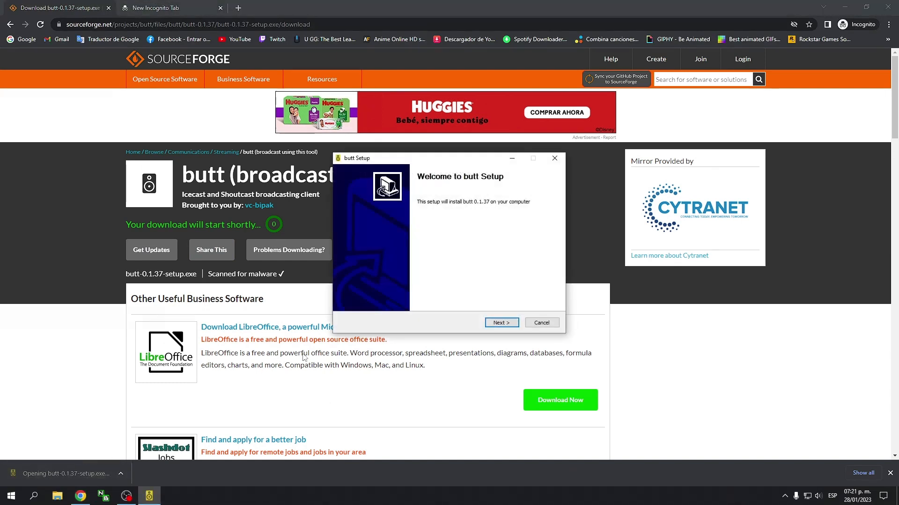
left_click(498, 324)
left_click(498, 326)
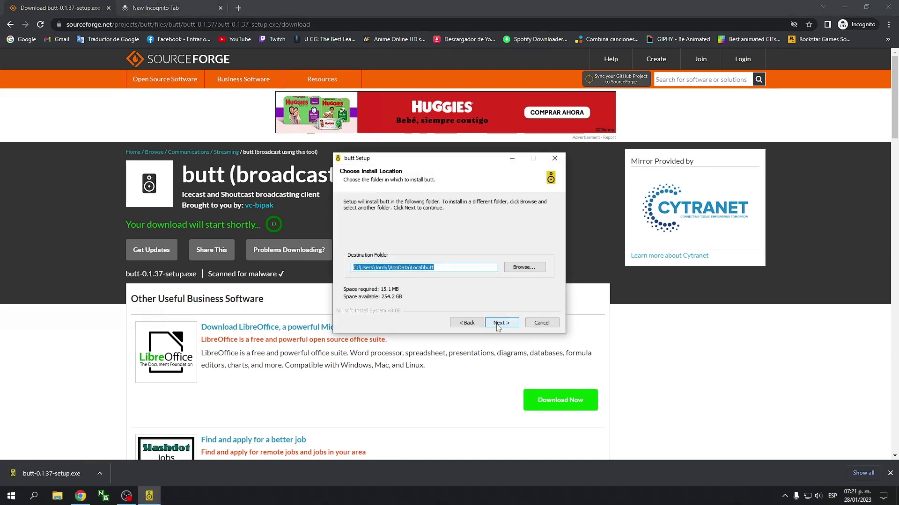
left_click(499, 323)
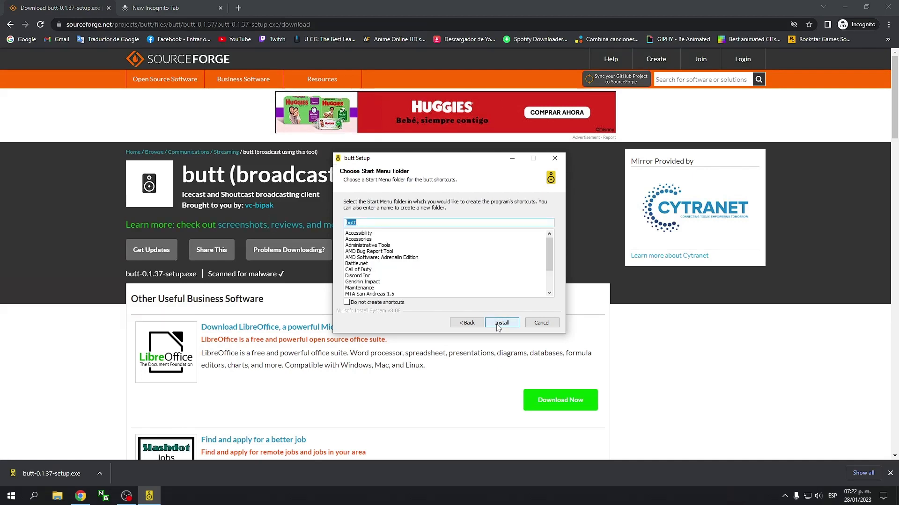
left_click(498, 325)
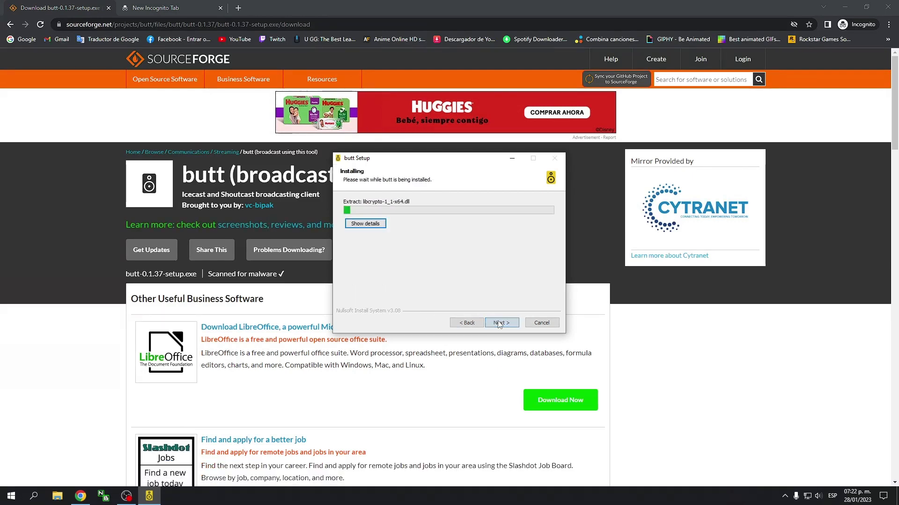
key("Return")
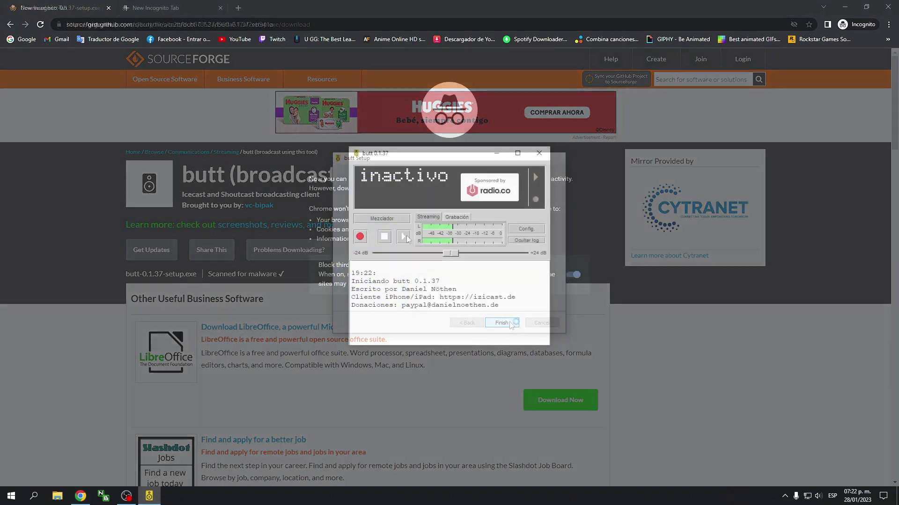
left_click_drag(405, 169, 433, 183)
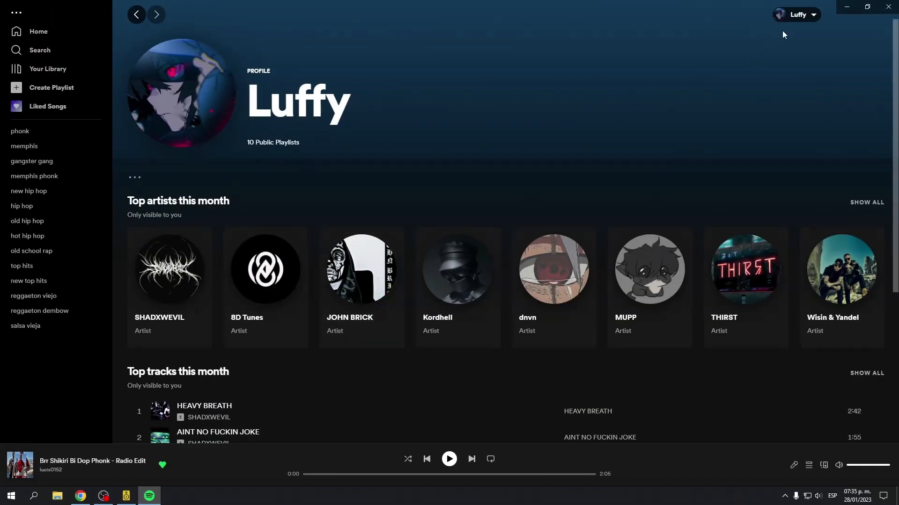
Step: In Spotify's settings, enable Crossfade songs and lengthen the crossfade time beyond 5 seconds
left_click(805, 15)
left_click(759, 131)
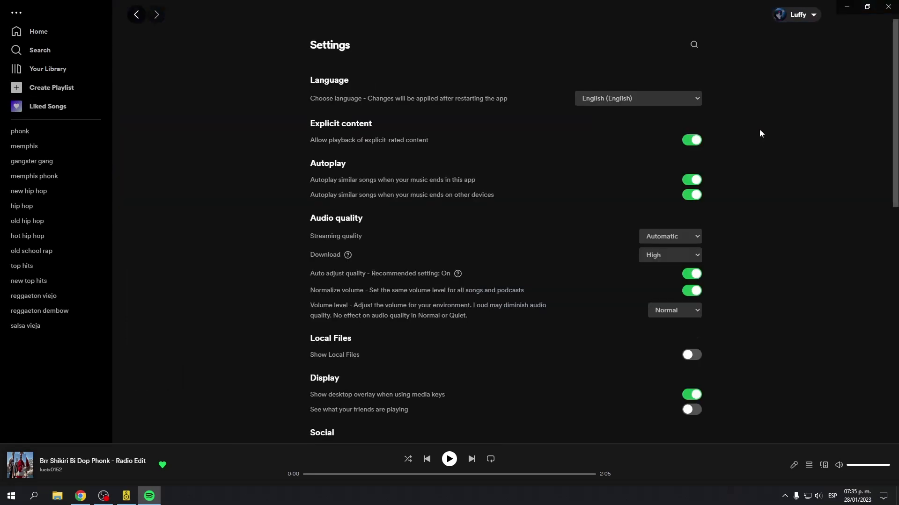
scroll(507, 256, "down", 4)
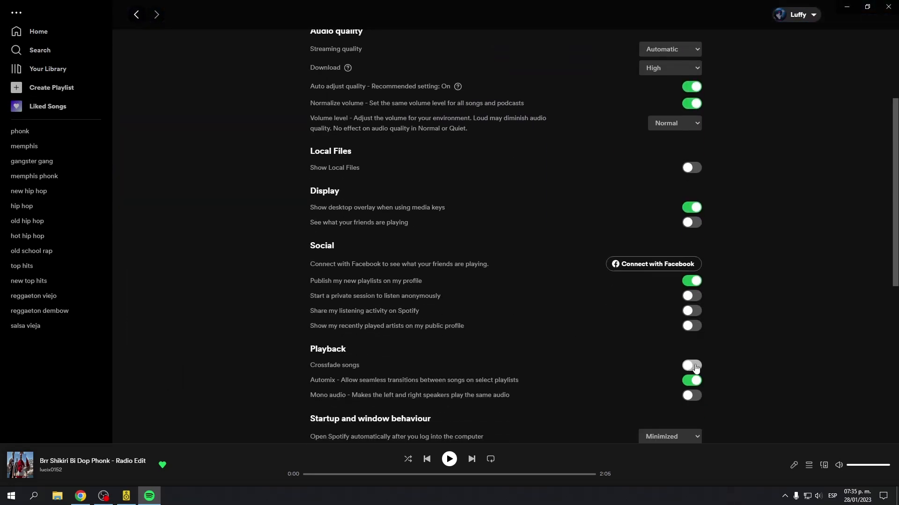
left_click(691, 366)
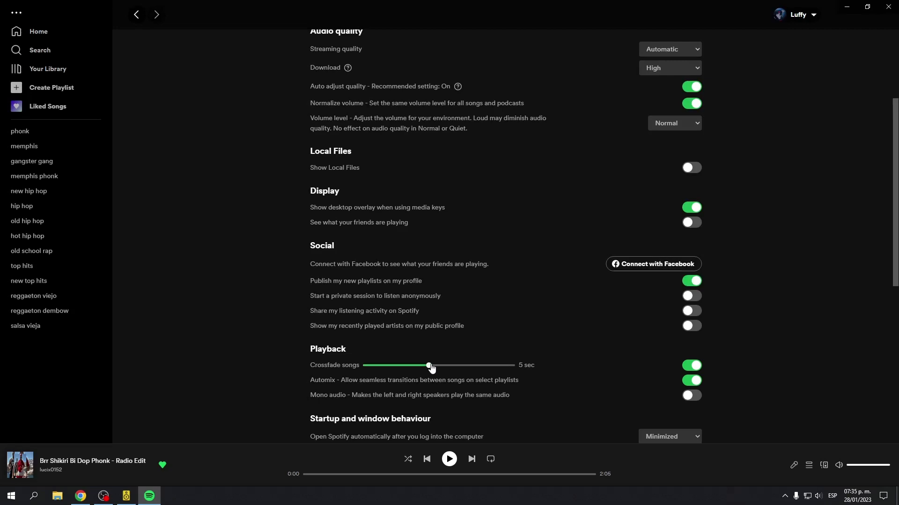
left_click_drag(431, 368, 453, 367)
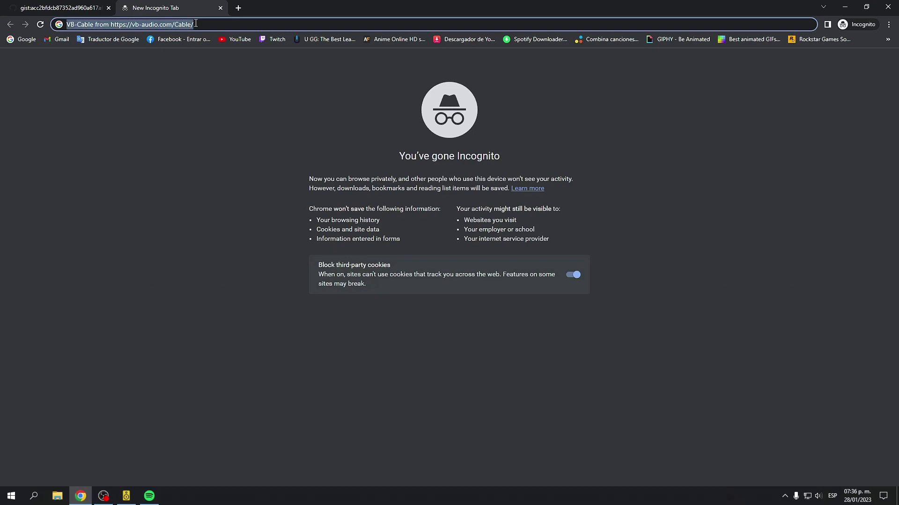
key("Return")
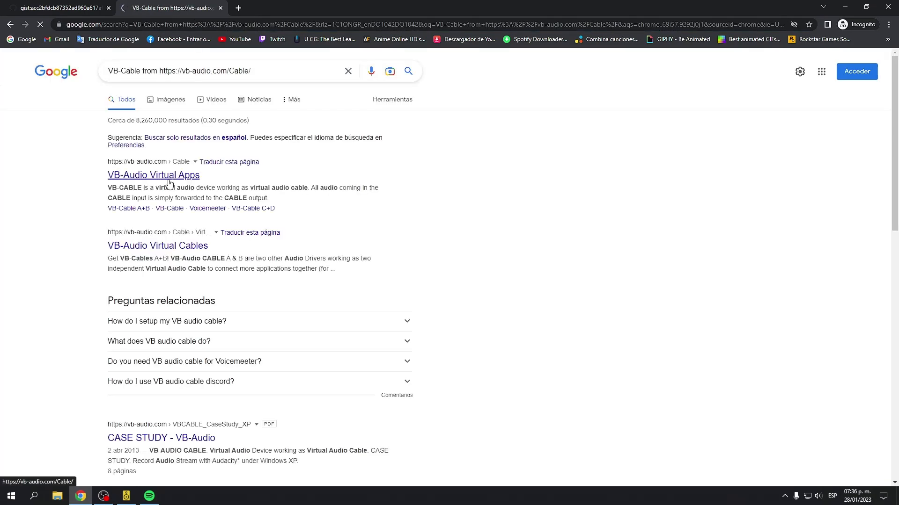
left_click(169, 181)
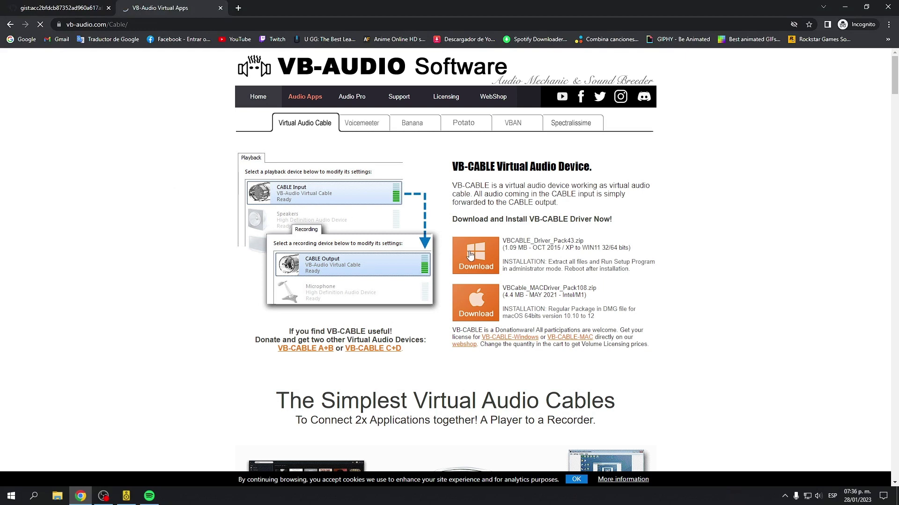
left_click(468, 257)
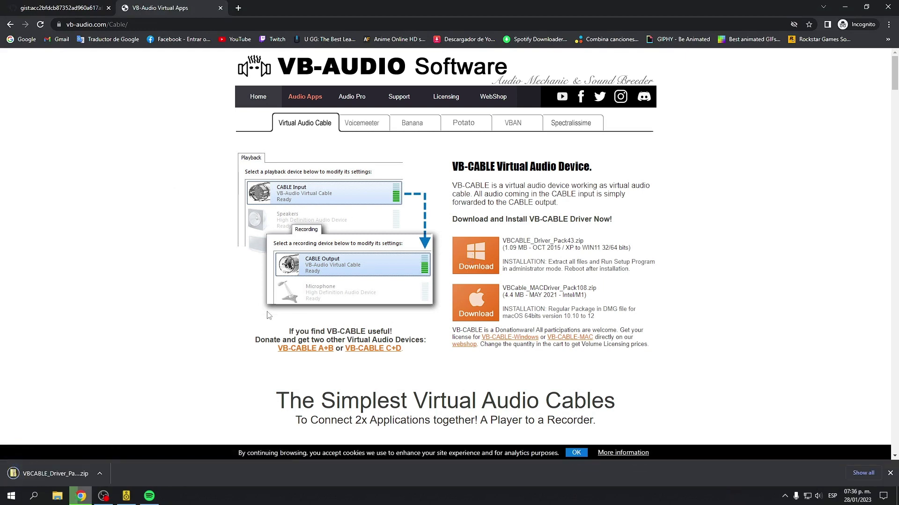
Step: Locate the VBCABLE_Driver_Pack43 archive in the downloads folder and extract all its files to the suggested VBCABLE_Driver_Pack43 folder
left_click(99, 475)
left_click(112, 444)
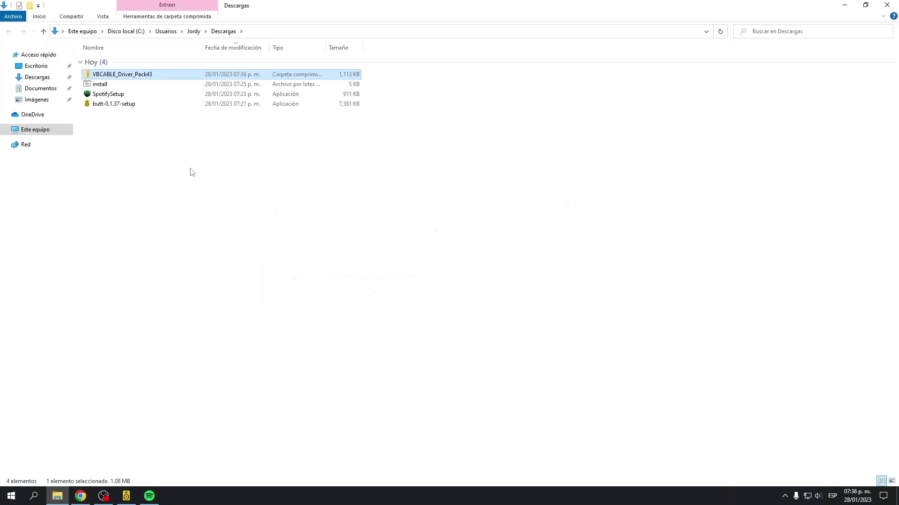
double_click(116, 75)
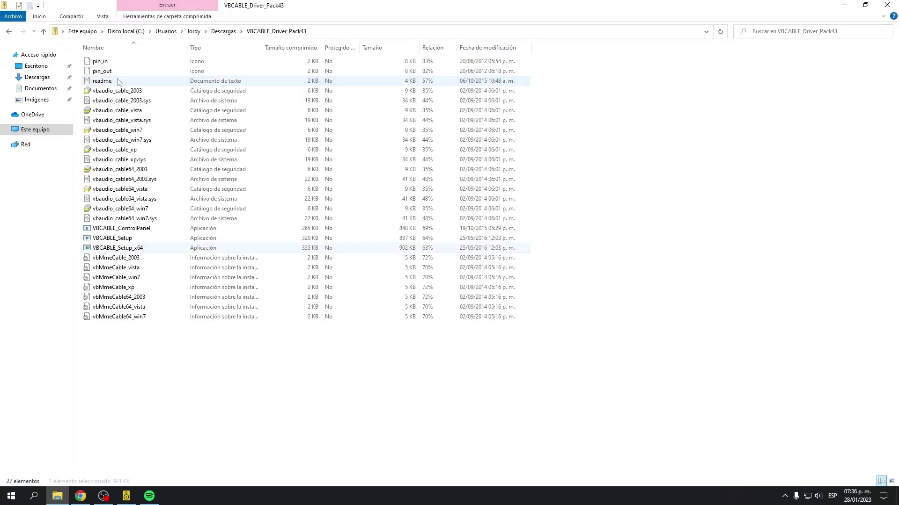
right_click(165, 252)
left_click(182, 258)
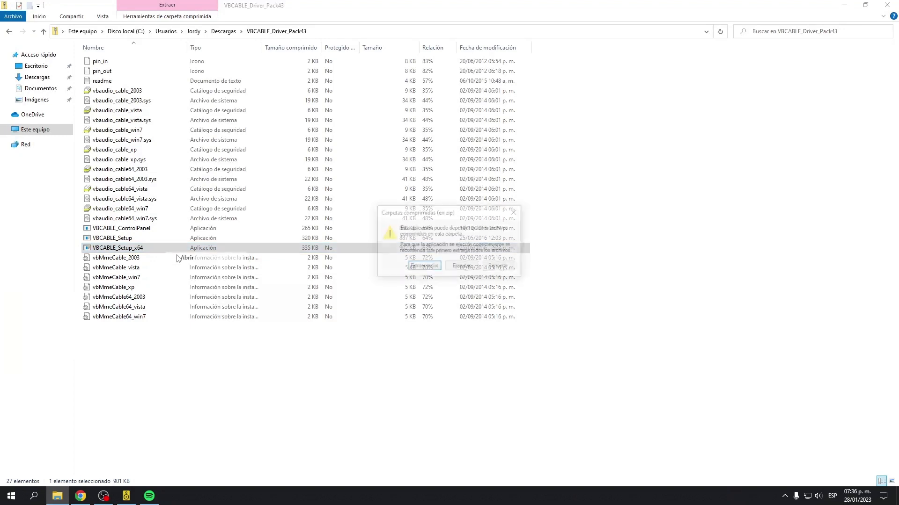
left_click(432, 268)
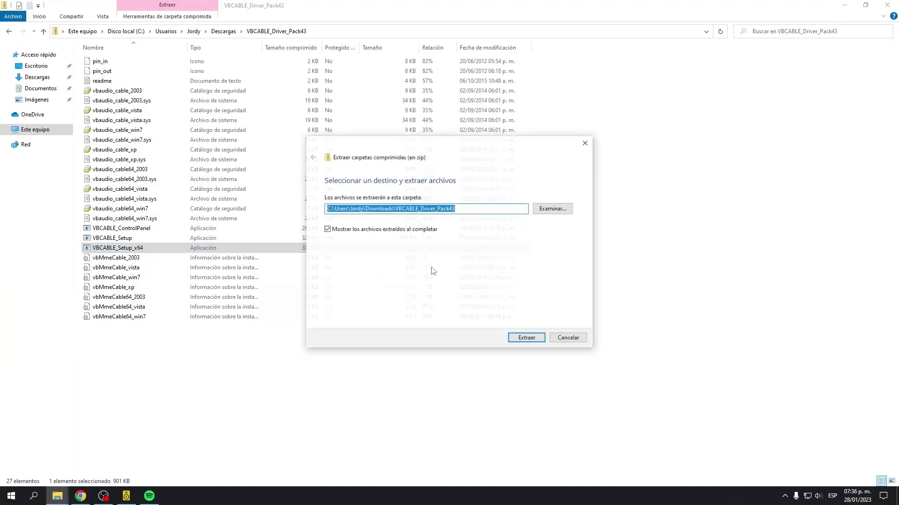
left_click(530, 336)
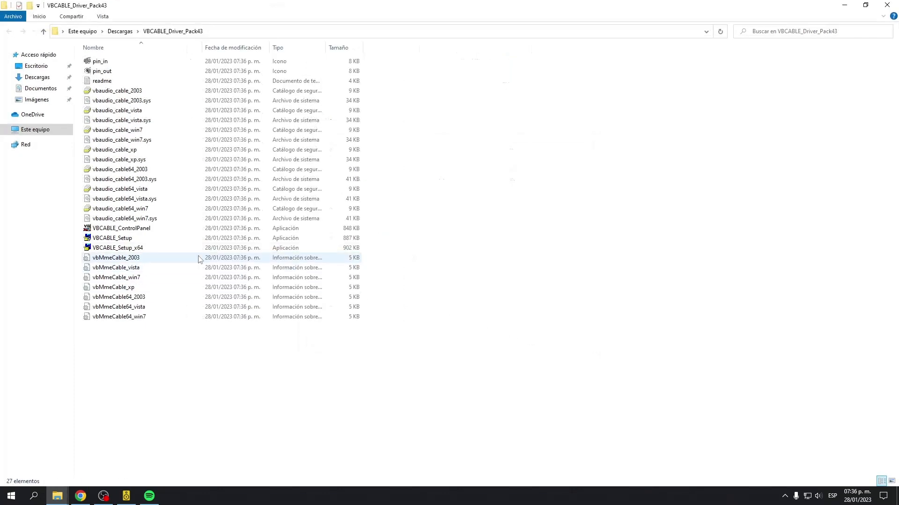
Step: Run the extracted VBCABLE_Setup_x64 as administrator and install the VB-Audio Virtual Cable driver, allowing the device software
left_click(140, 248)
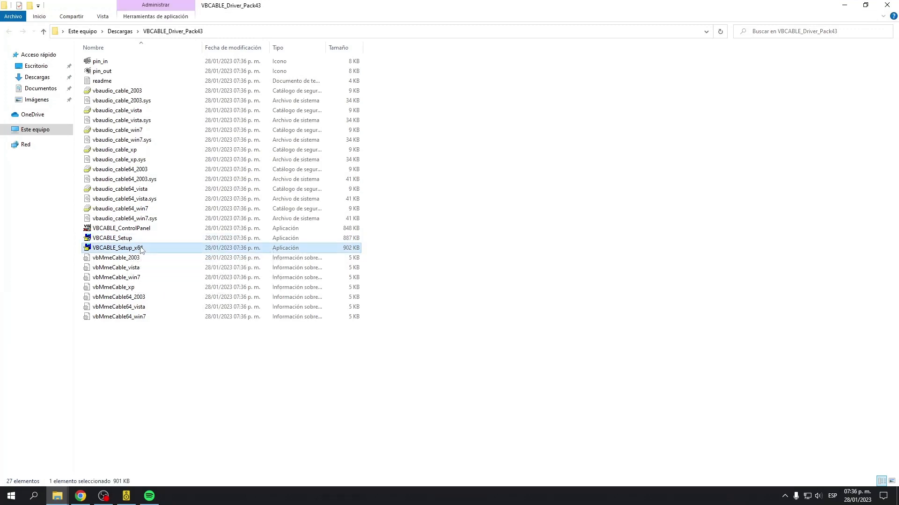
right_click(140, 247)
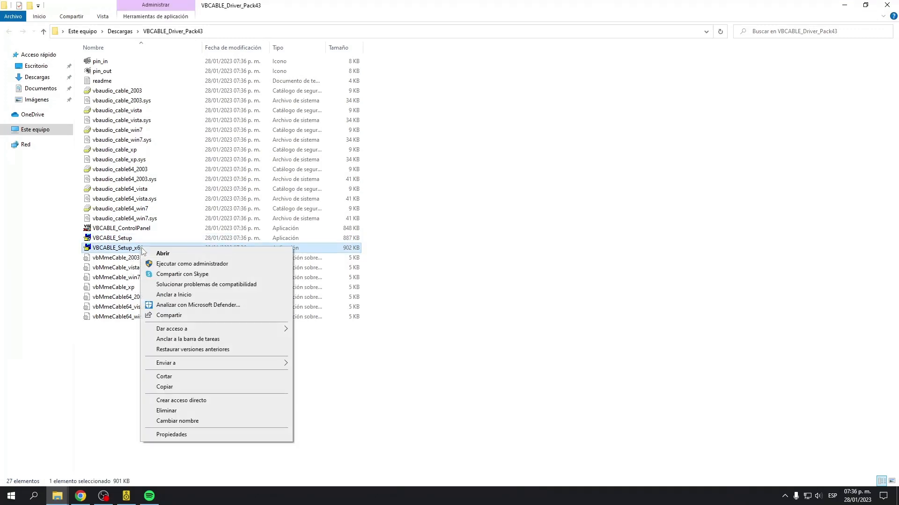
left_click(158, 264)
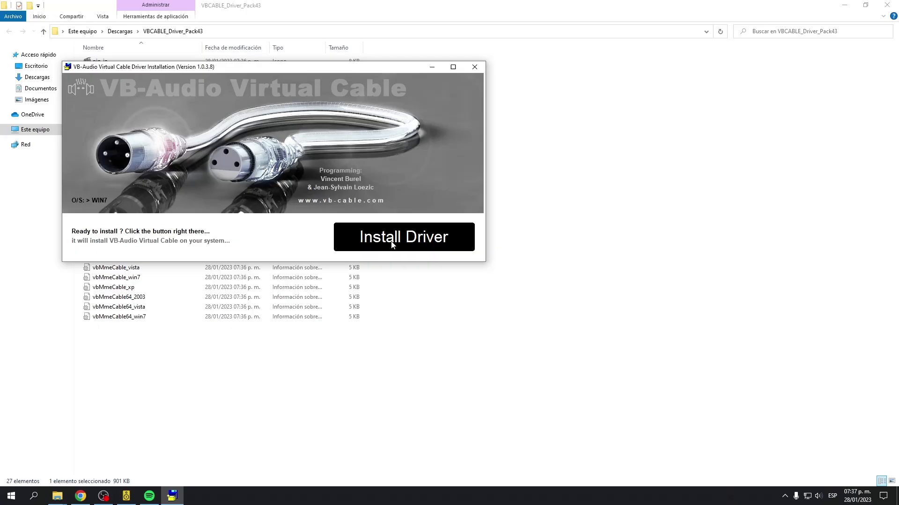
left_click(392, 242)
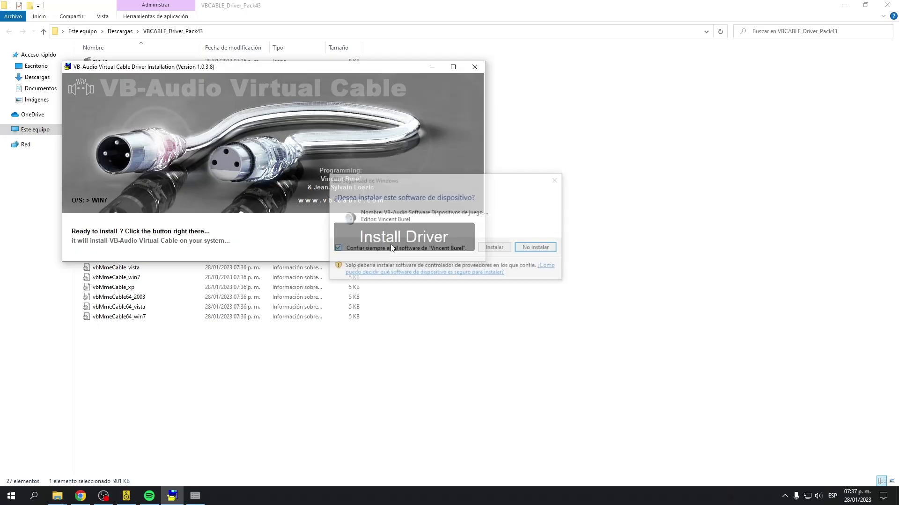
left_click(502, 251)
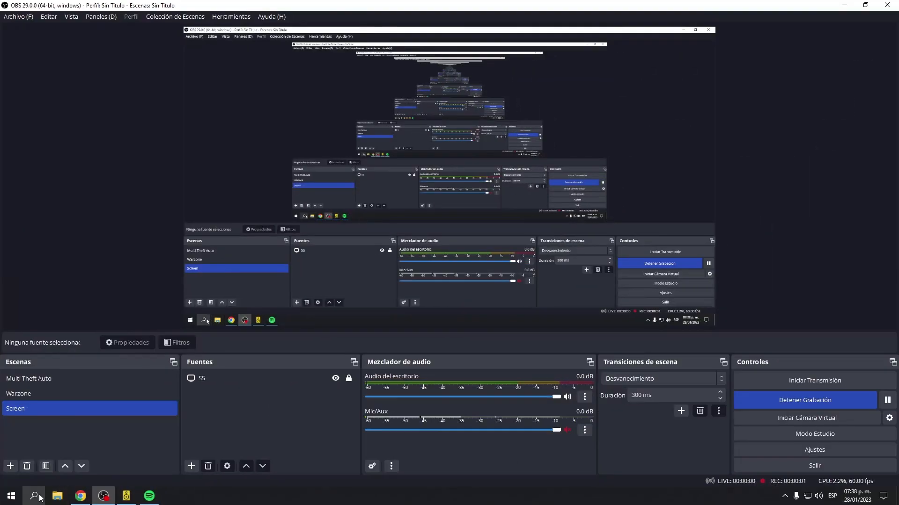
Step: Open the Windows sound devices with the command control.exe /name Microsoft.Sound and show the properties of the CABLE Input playback device
left_click(33, 496)
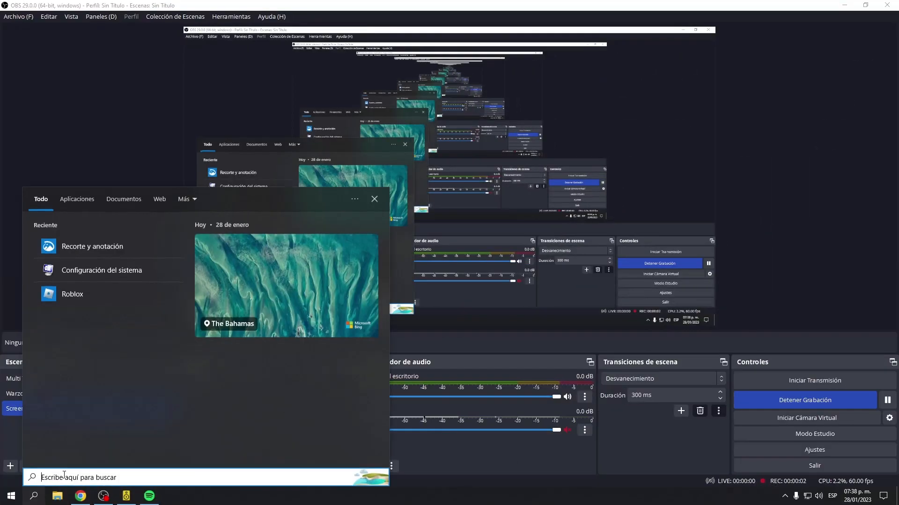
type("control.exe /name Microsoft.Sound")
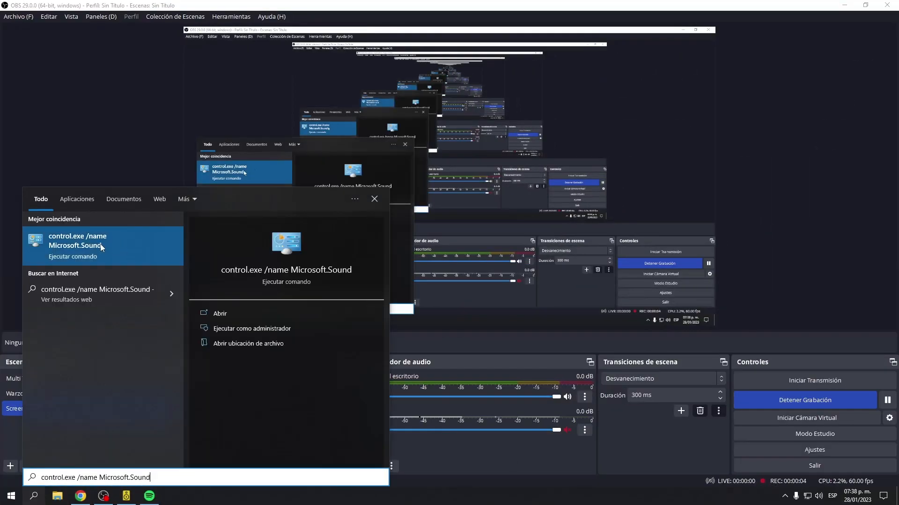
left_click(89, 244)
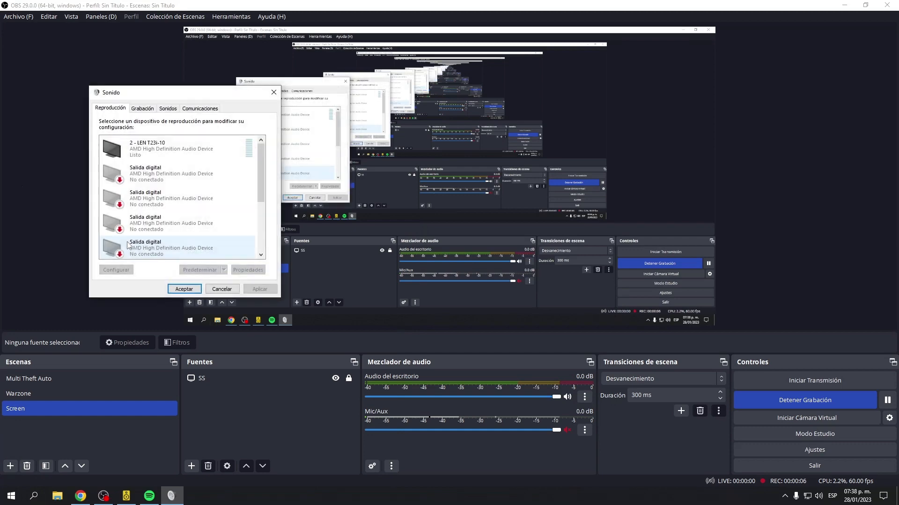
scroll(159, 220, "down", 3)
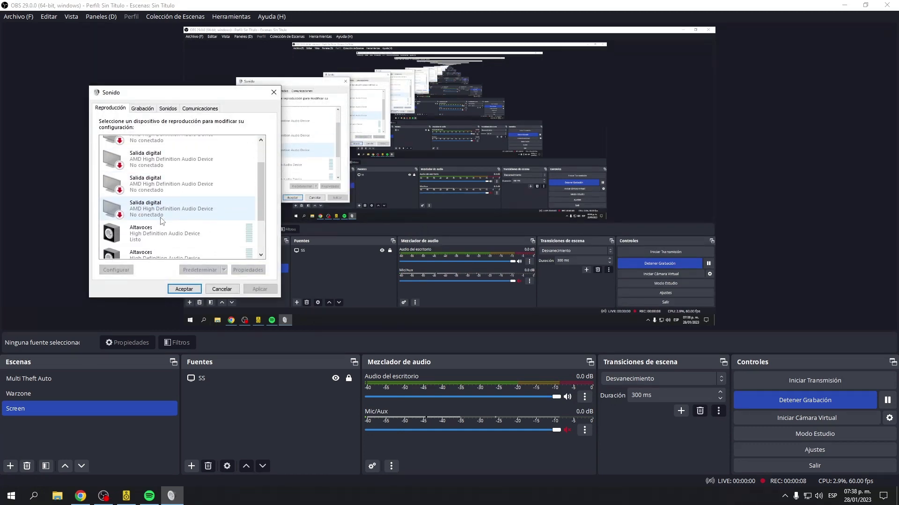
scroll(162, 221, "down", 3)
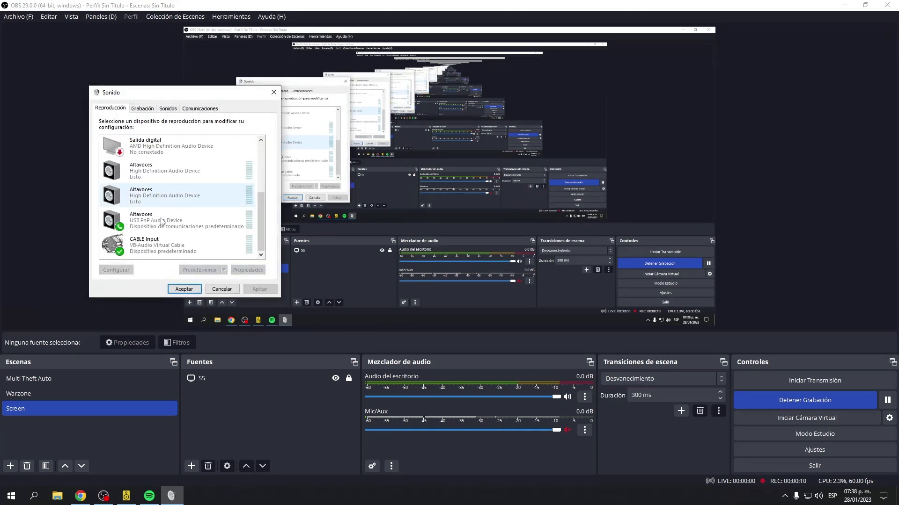
right_click(149, 246)
left_click(177, 329)
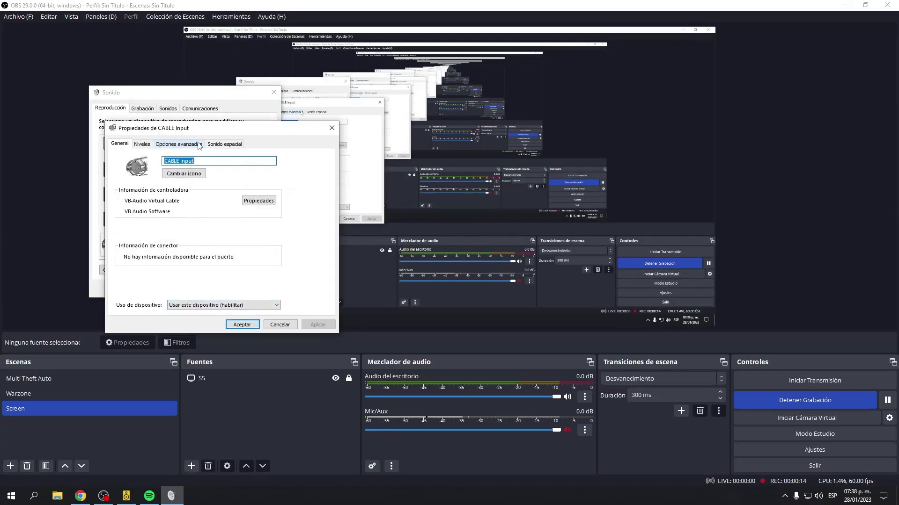
Step: Set CABLE Input's default format to 16 bit, 44100 Hz (CD quality), apply it despite the device being in use, and close its properties
left_click(199, 145)
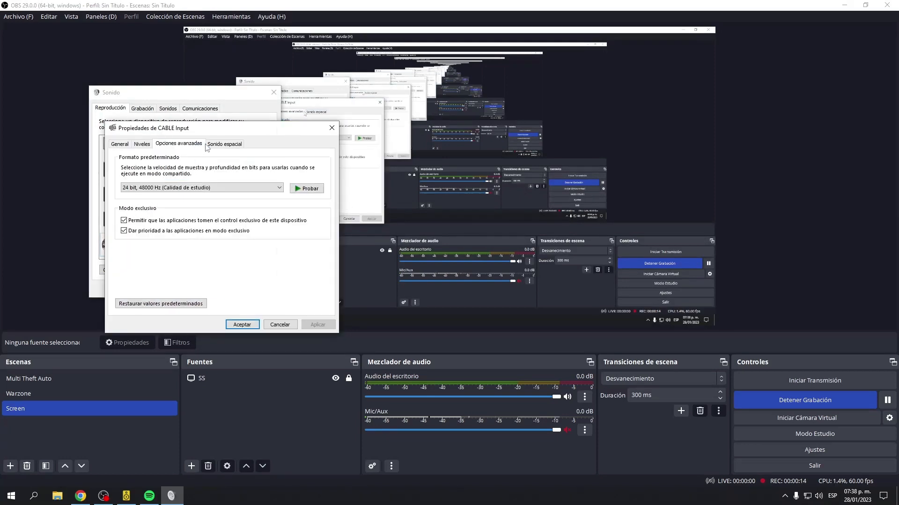
left_click(137, 188)
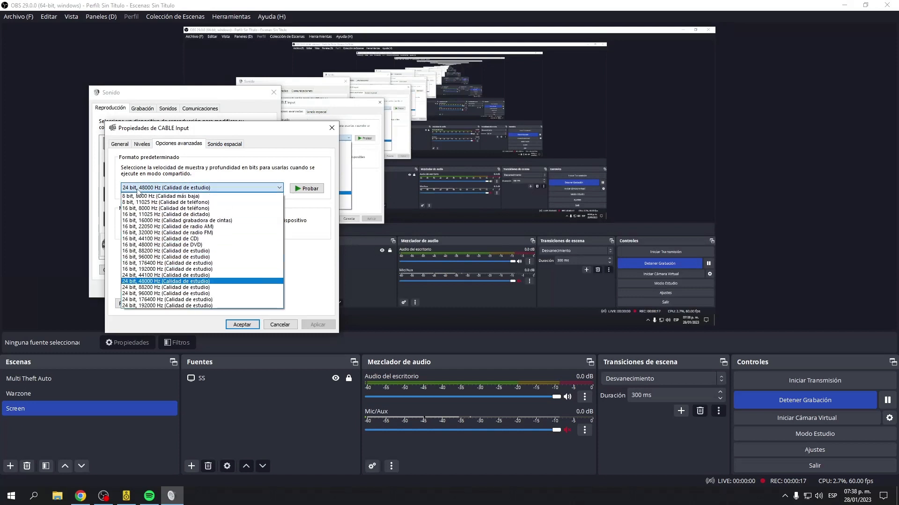
left_click(143, 239)
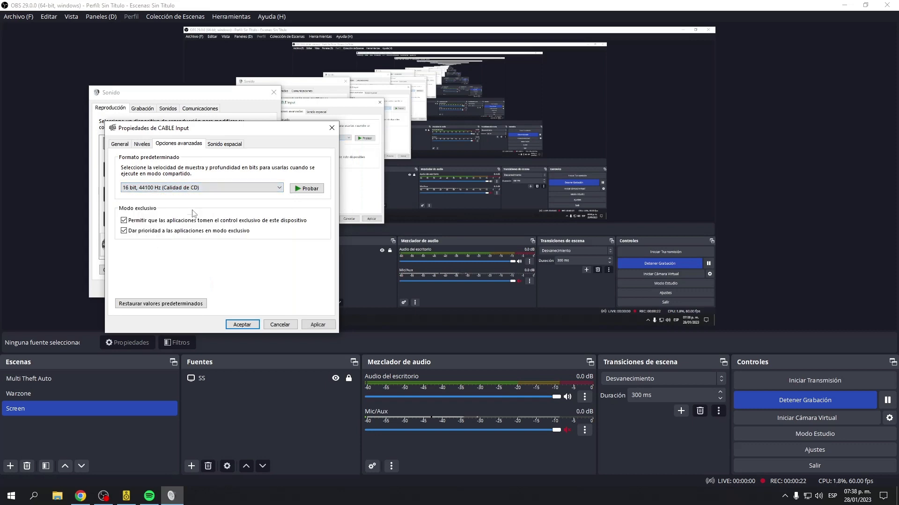
left_click(318, 325)
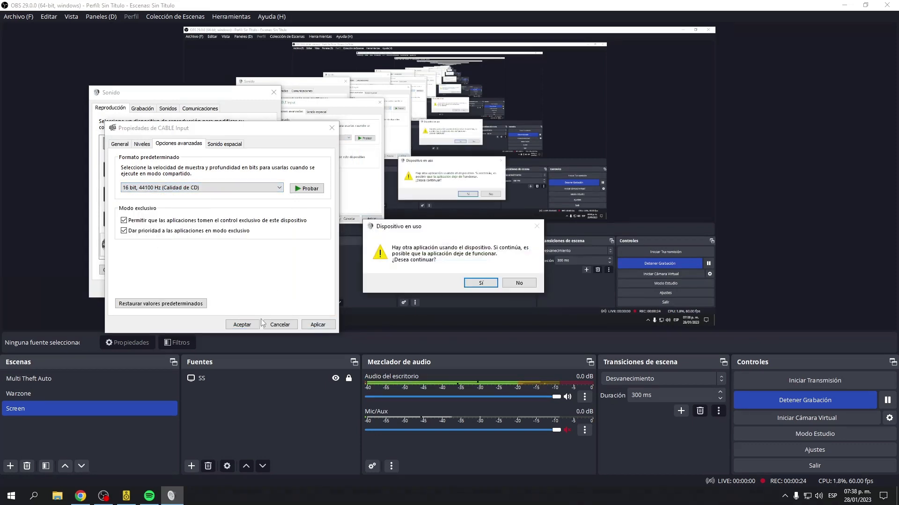
left_click(482, 284)
left_click(241, 324)
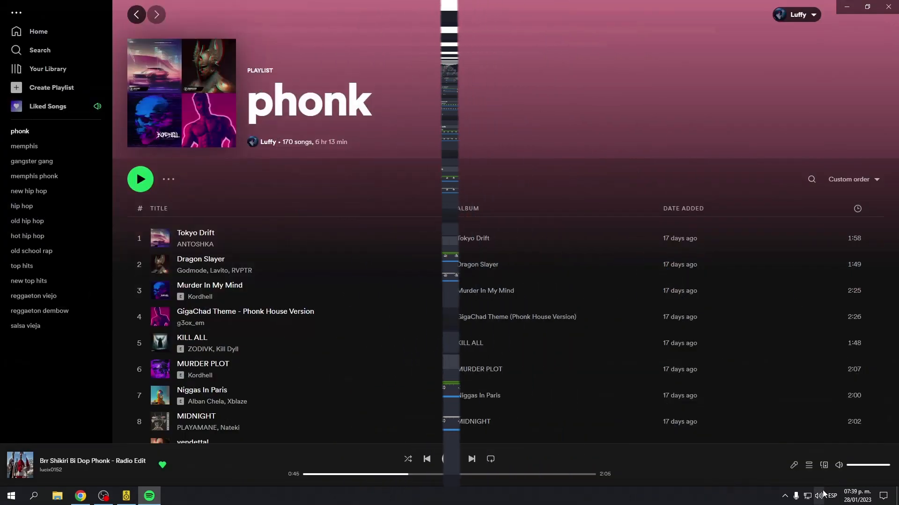
Step: Switch the Windows playback device to Altavoces (USB PnP Audio Device) and return to Spotify
left_click(819, 496)
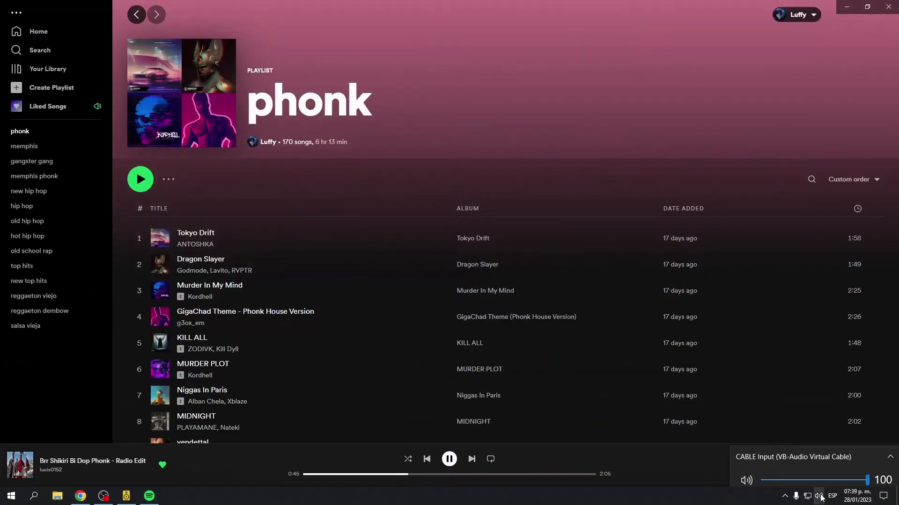
left_click(799, 461)
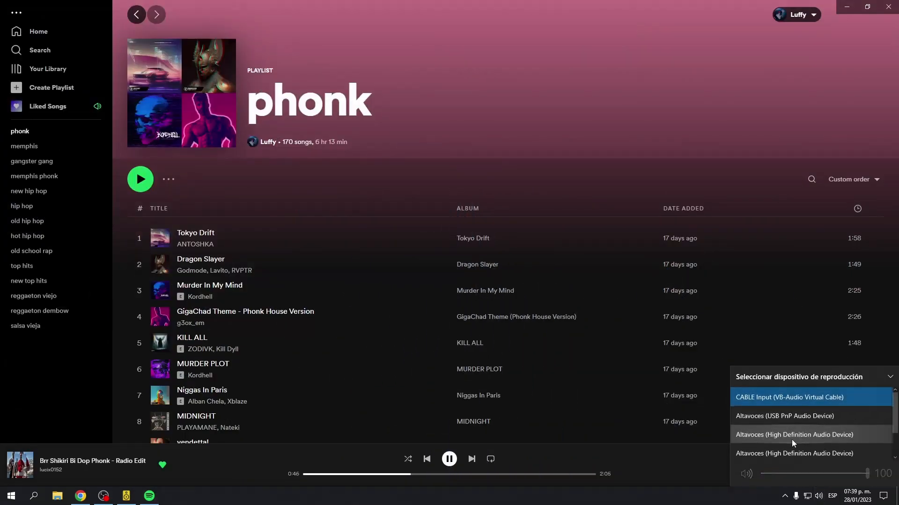
left_click(788, 416)
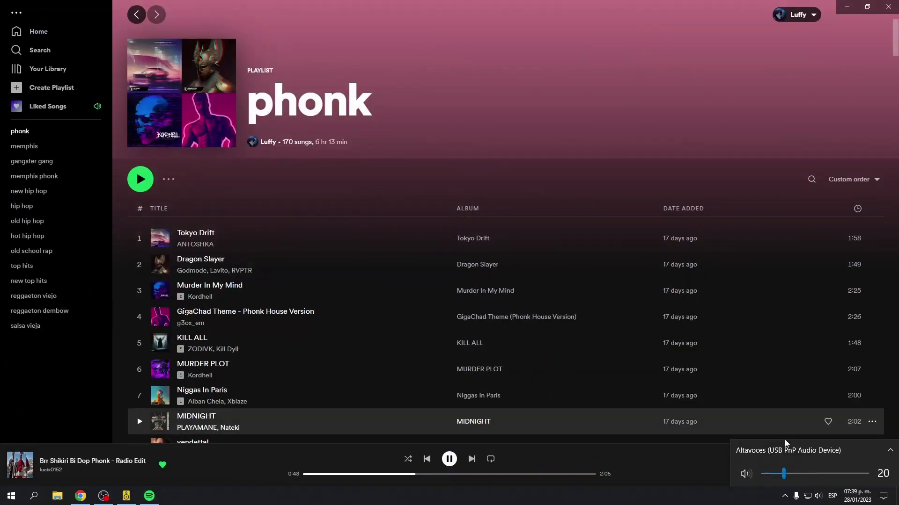
left_click(120, 412)
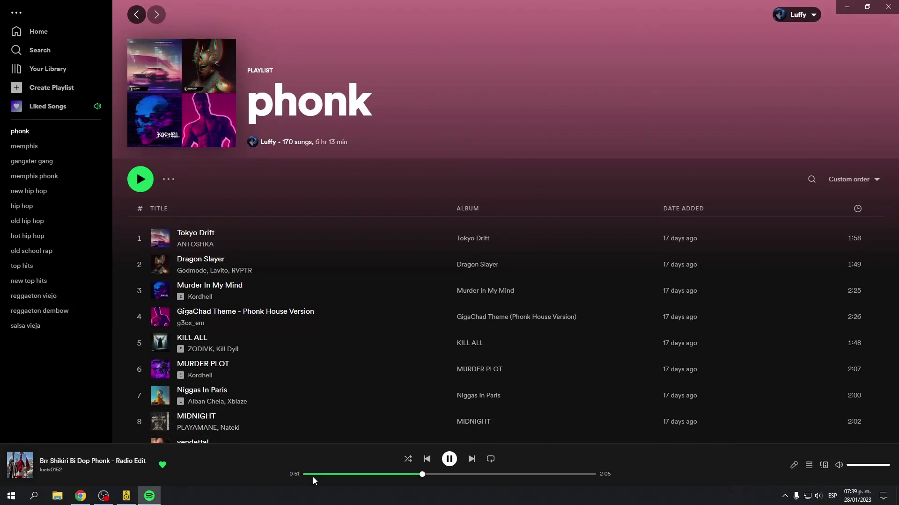
Step: In the Windows per-app volume and device preferences, set Spotify's output device to CABLE Input (VB-Audio Virtual Cable)
right_click(818, 496)
left_click(801, 425)
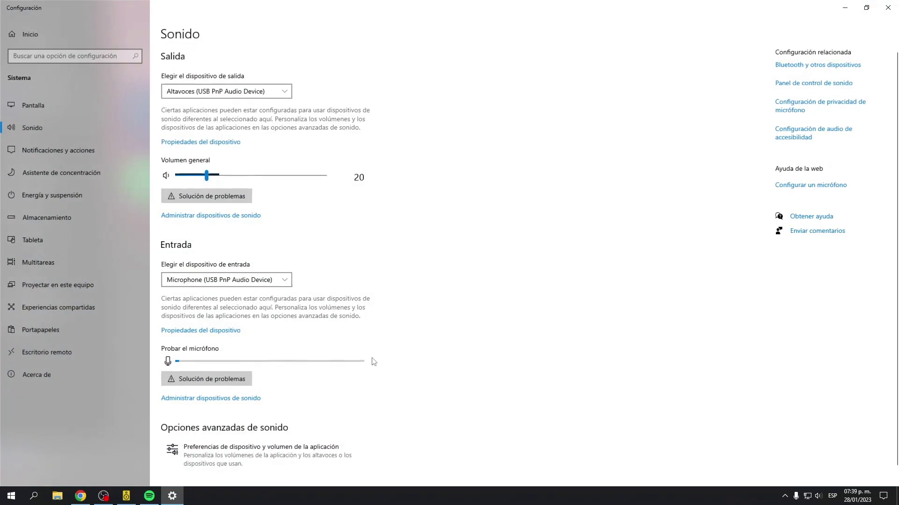
scroll(219, 389, "down", 1)
left_click(218, 439)
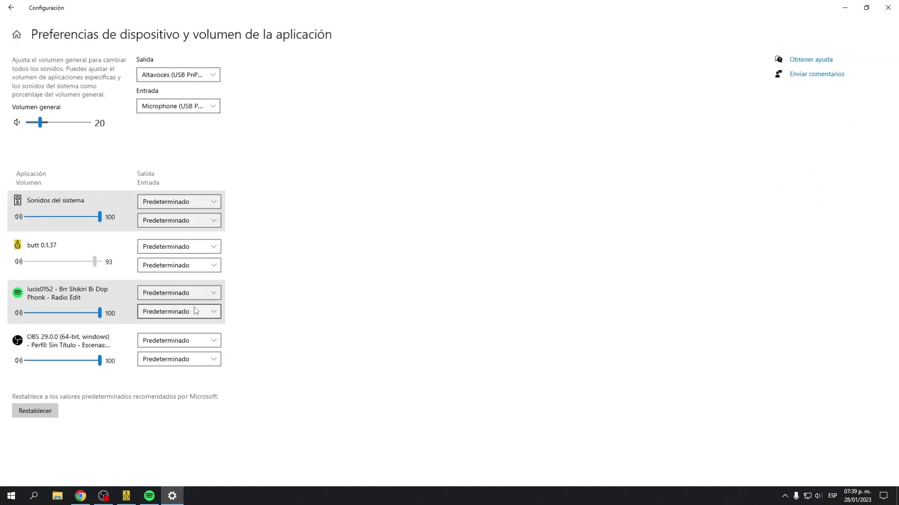
left_click(157, 296)
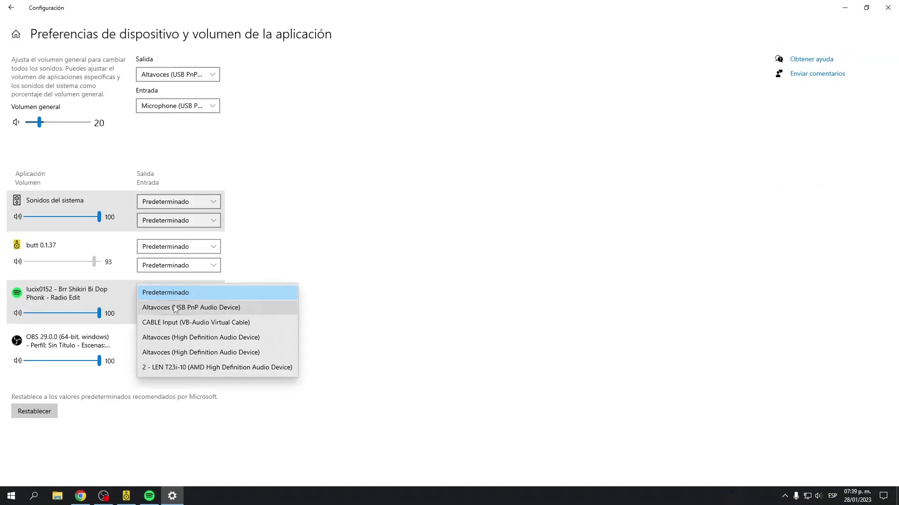
left_click(184, 324)
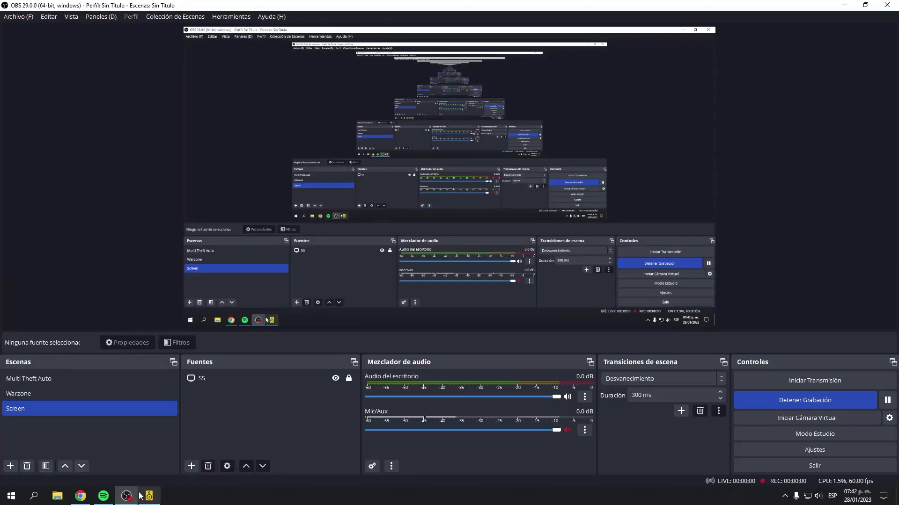
Step: Switch to butt, set its primary audio device to CABLE Output (VB-Audio Virtual Cable) [Windows WASAPI], and close the settings
left_click(149, 495)
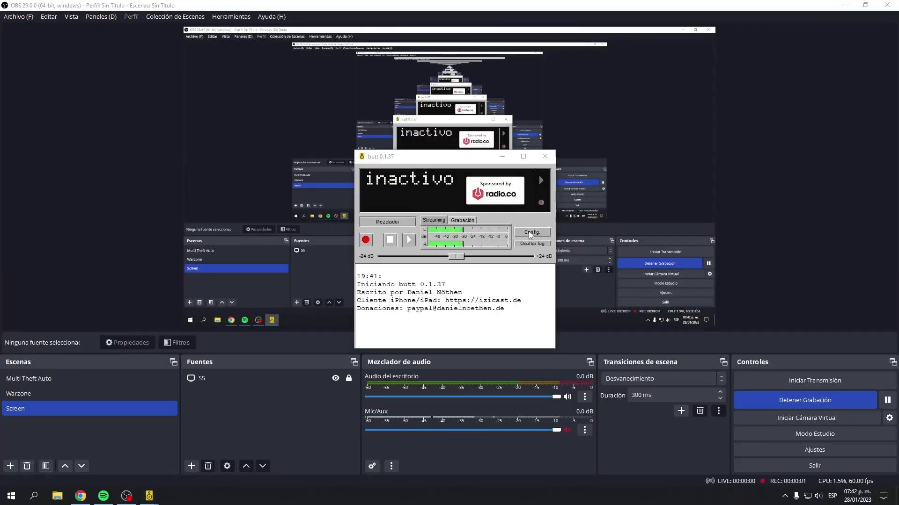
left_click(529, 232)
left_click(603, 169)
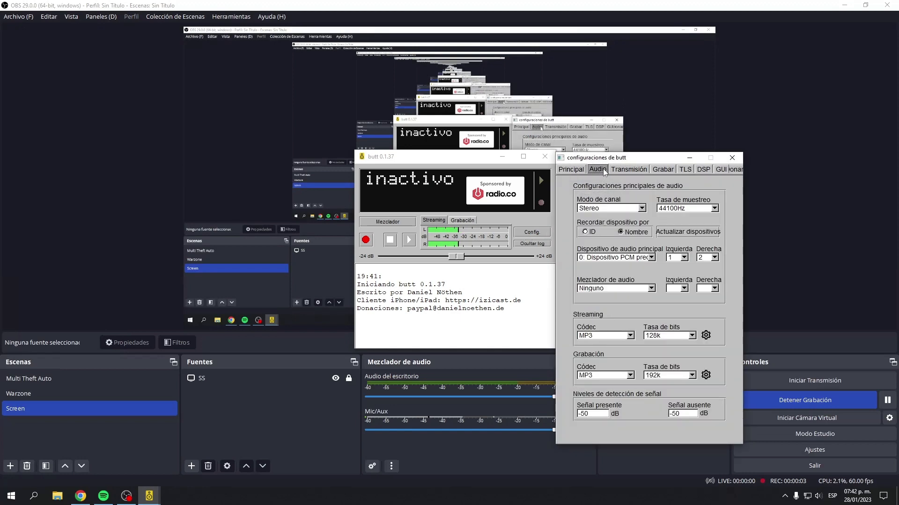
left_click(604, 258)
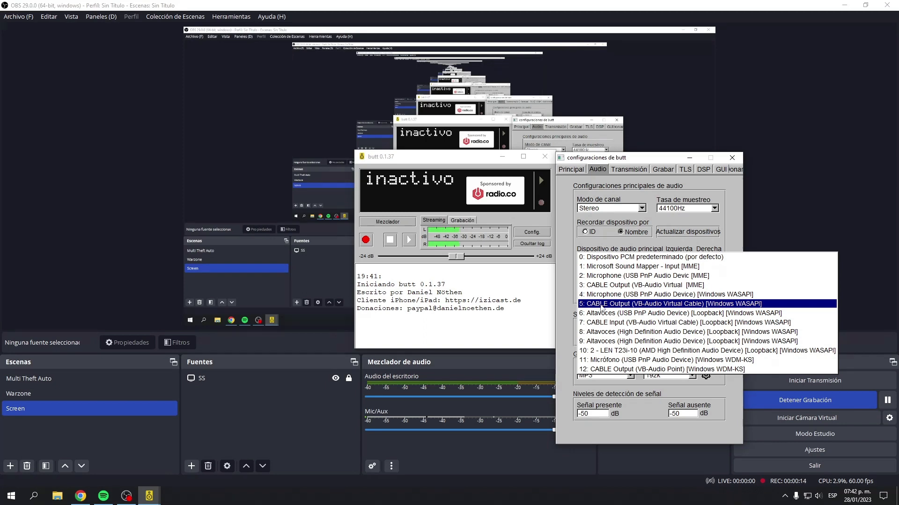
left_click(603, 305)
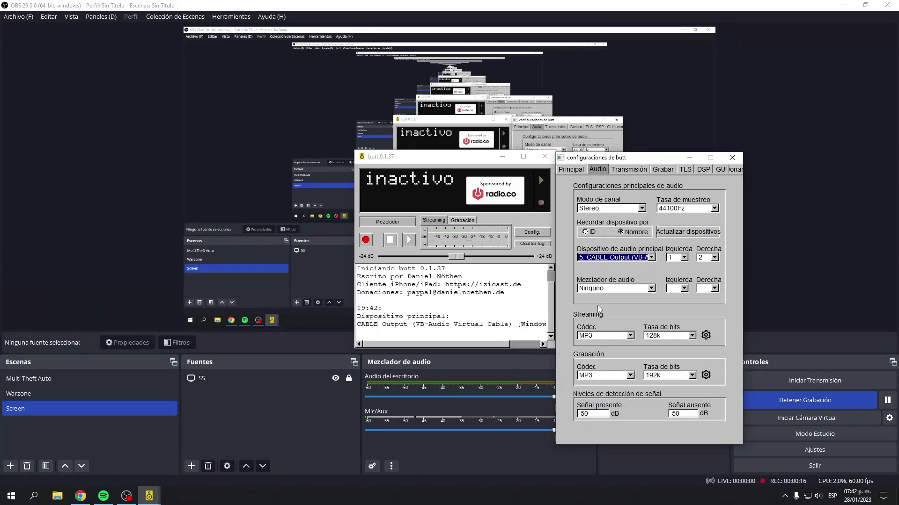
left_click(732, 159)
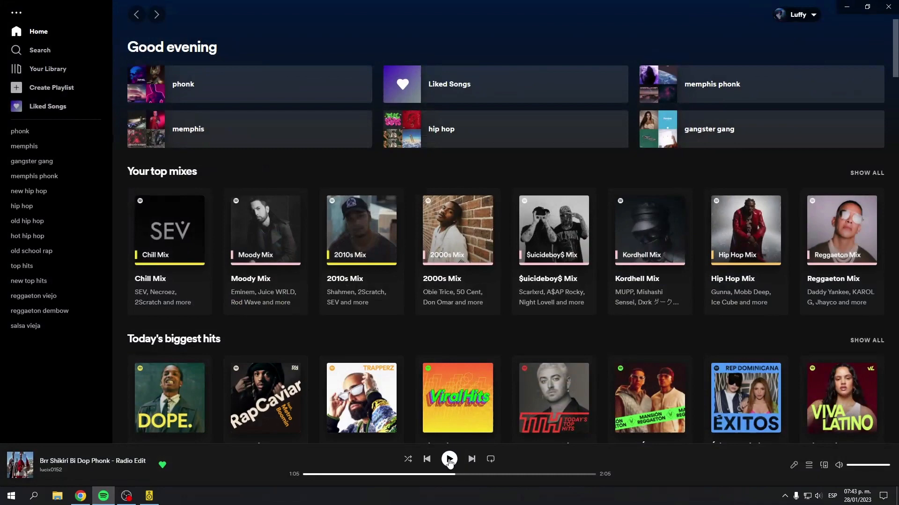
Step: Resume the song in Spotify and make a test recording of about 7 seconds in butt, confirming the stop
left_click(449, 460)
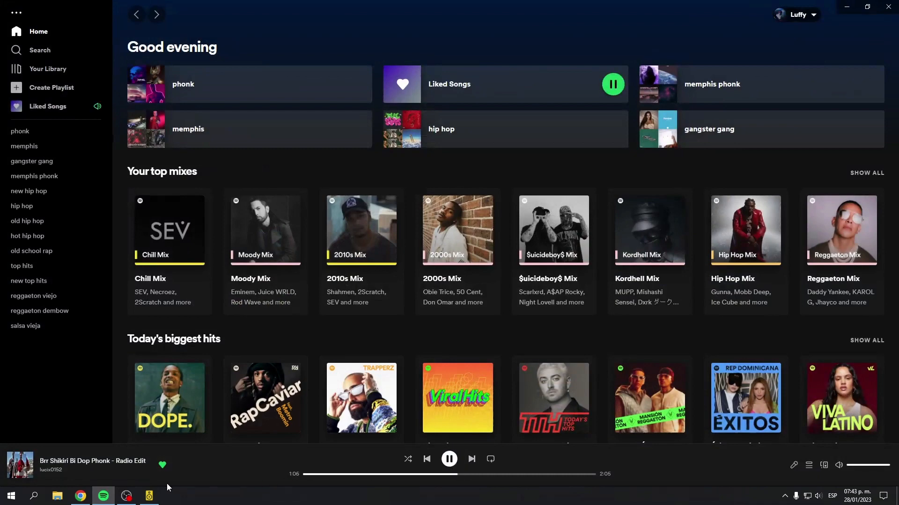
left_click(151, 497)
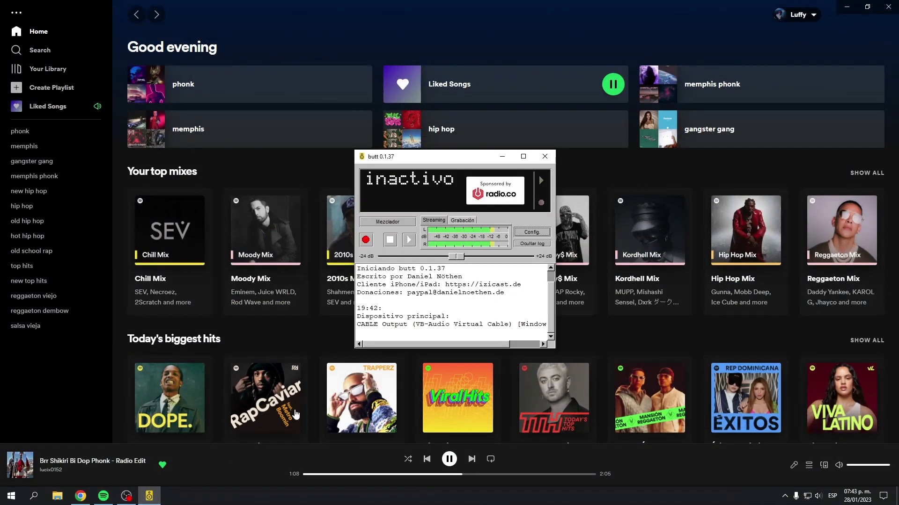
left_click(367, 241)
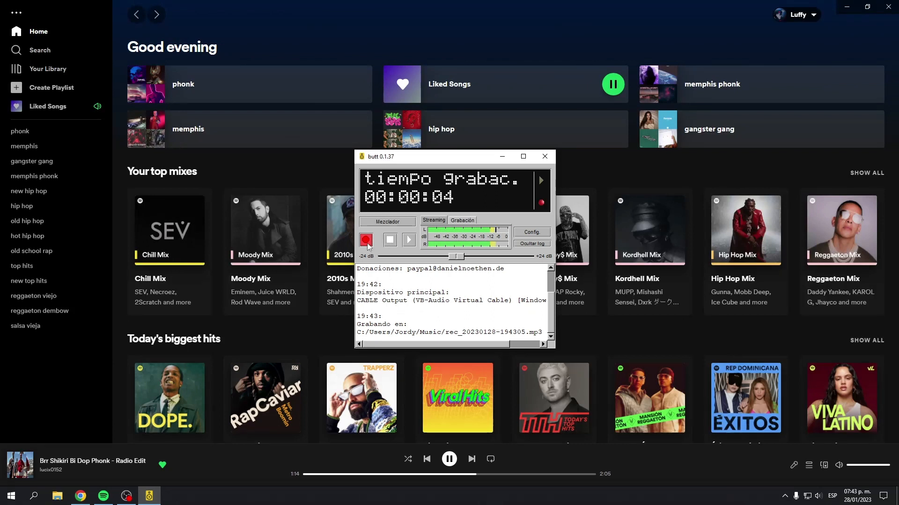
left_click(367, 243)
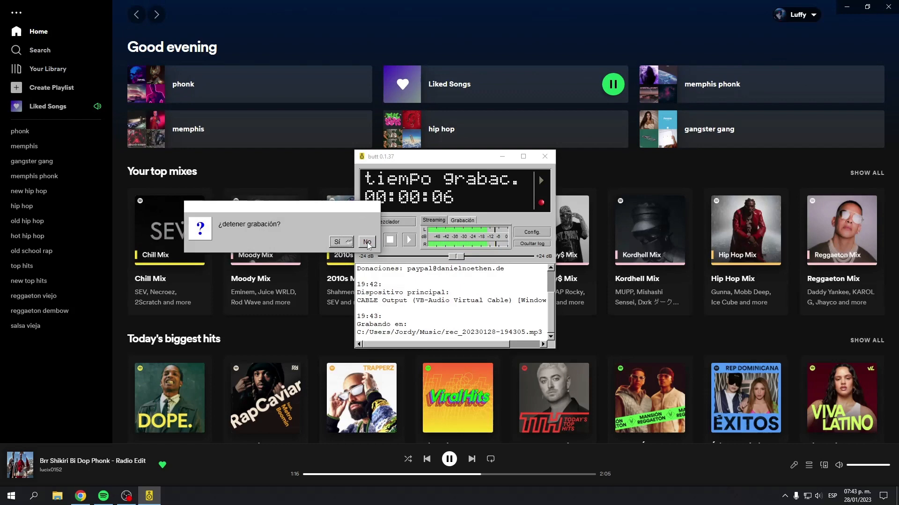
left_click(337, 242)
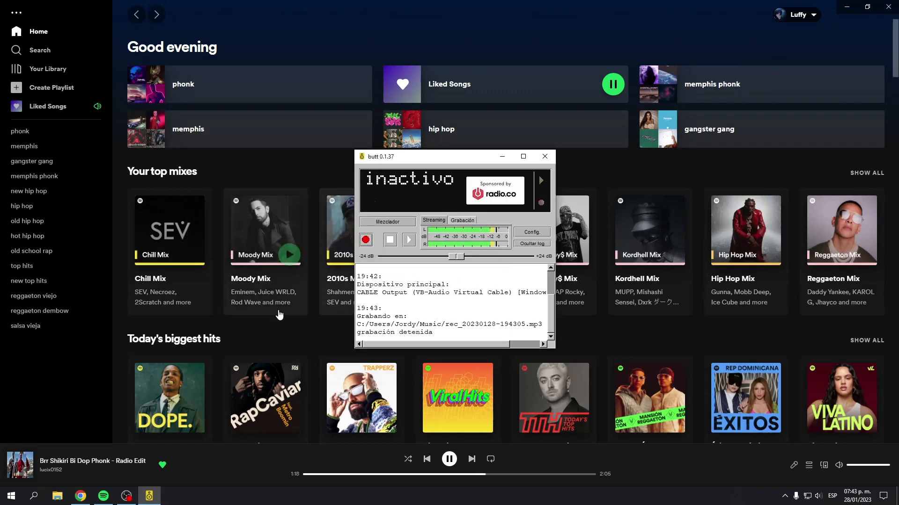
left_click(57, 496)
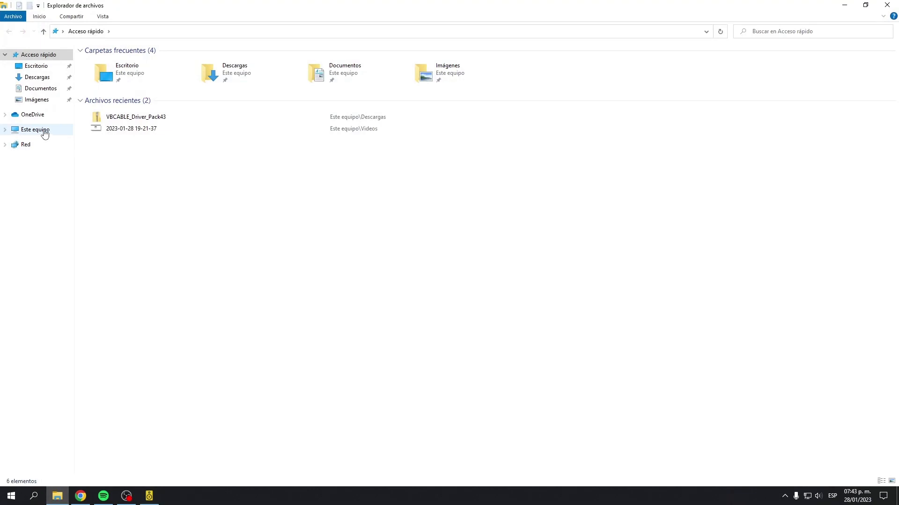
left_click(45, 131)
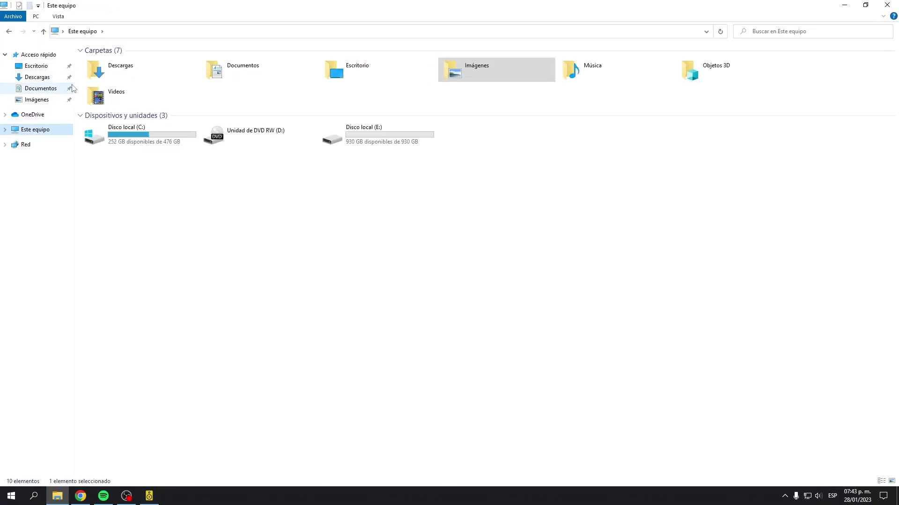
double_click(594, 78)
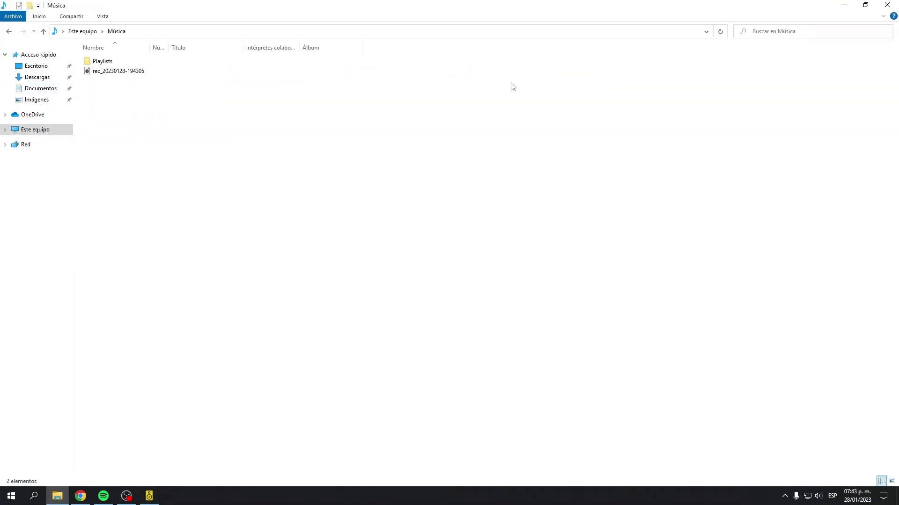
double_click(119, 71)
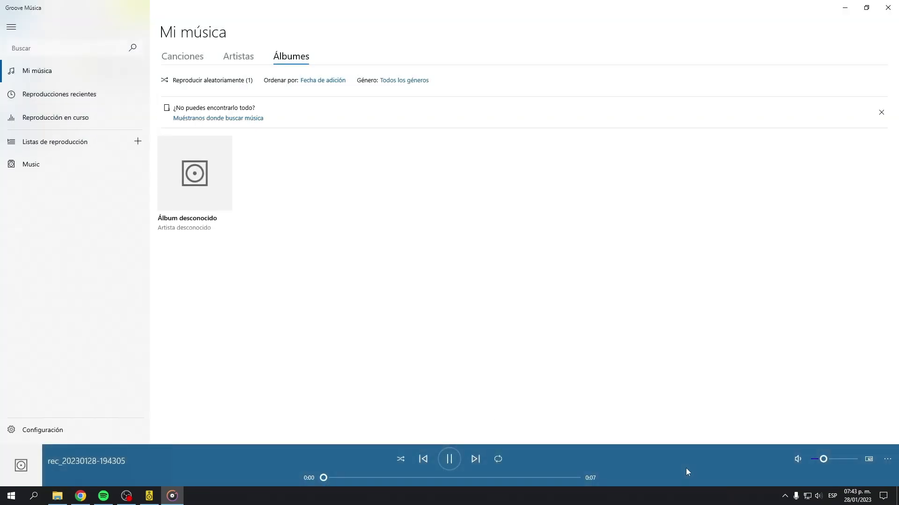
left_click_drag(824, 462, 838, 462)
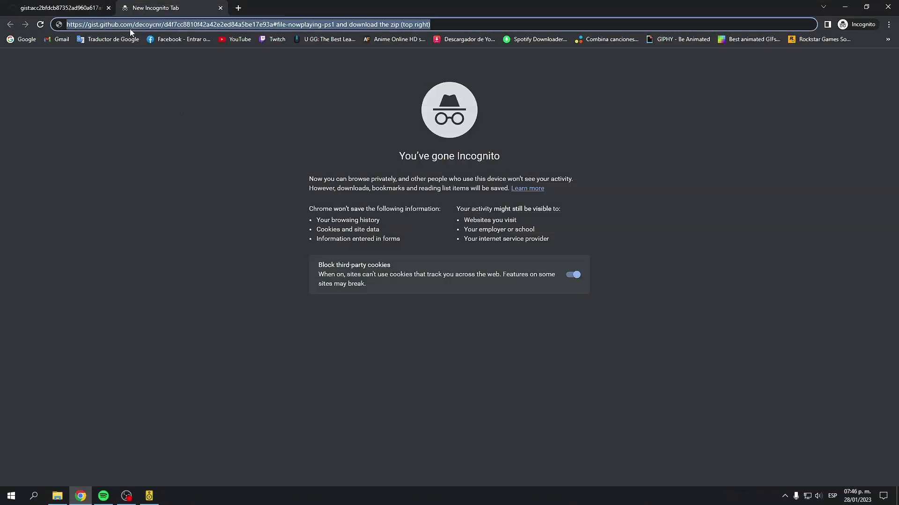
Step: Load the nowplaying.ps1 gist page in Chrome, download its ZIP, and show the downloaded archive in its folder
key("Return")
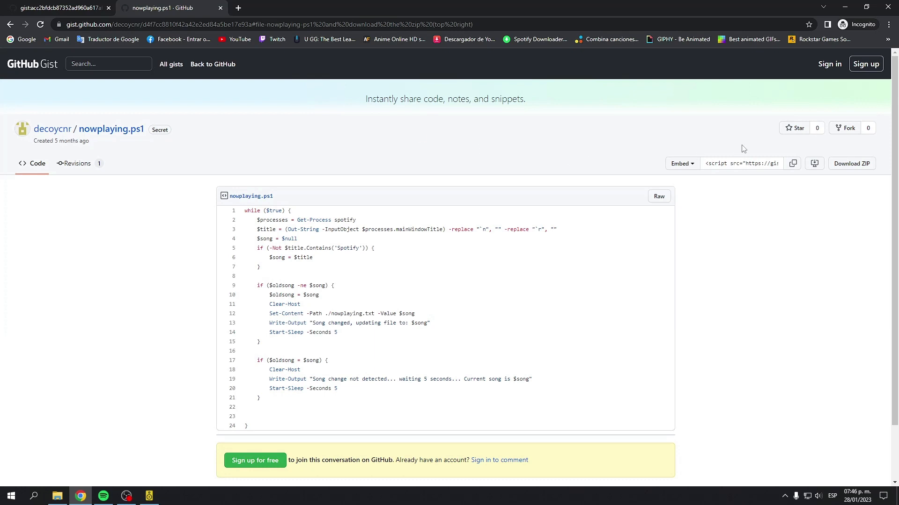
left_click(851, 164)
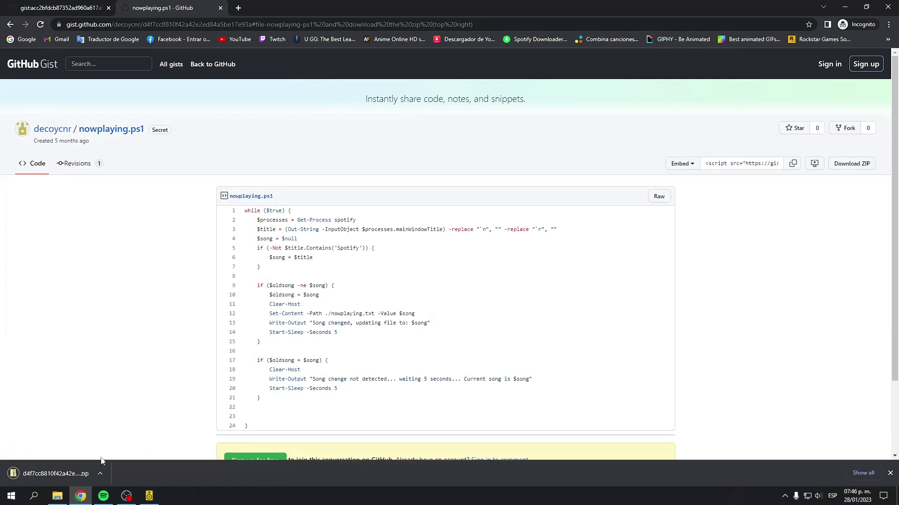
left_click(100, 474)
left_click(111, 443)
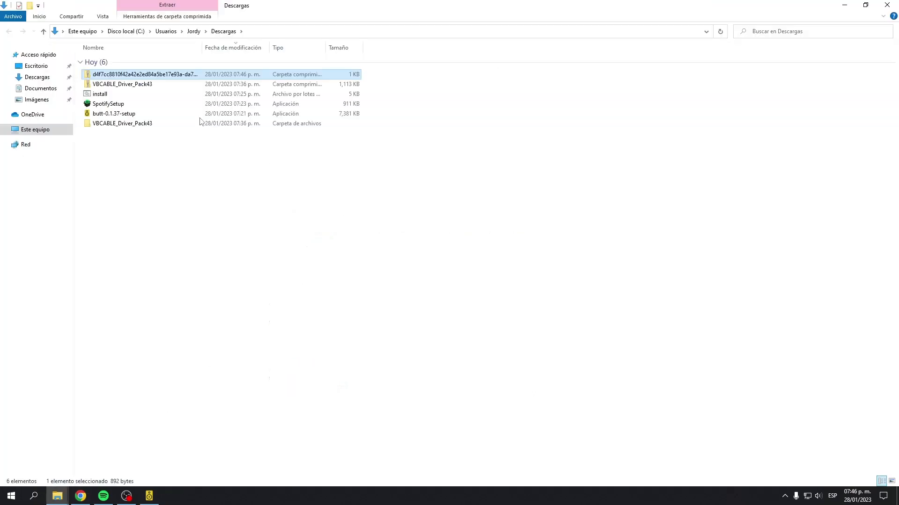
Step: Extract all files from the downloaded gist archive to the suggested folder
right_click(117, 78)
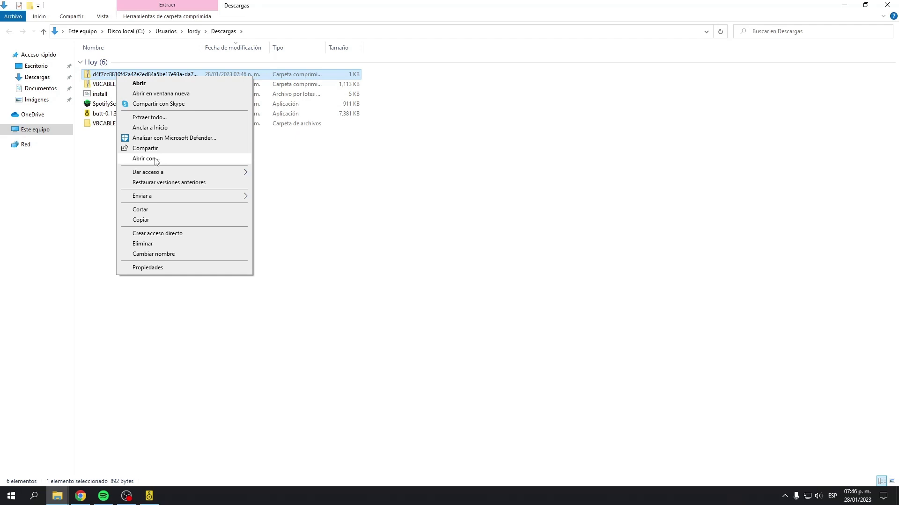
left_click(158, 117)
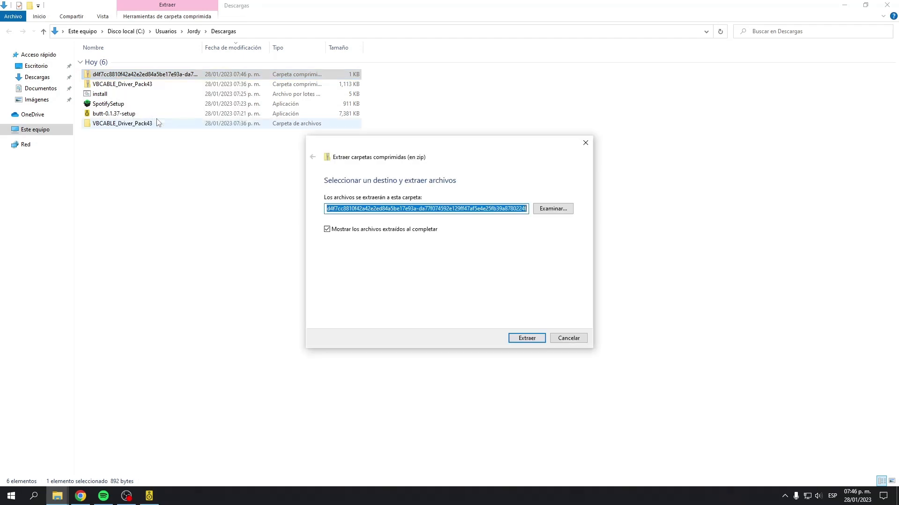
left_click(514, 339)
Step: Move the nowplaying script from the nested extracted folder to the Documentos folder
double_click(131, 59)
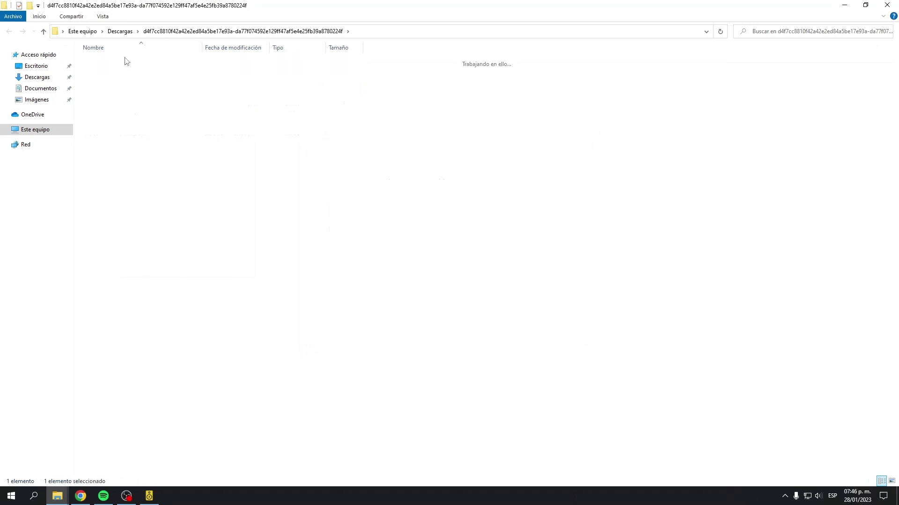
right_click(118, 67)
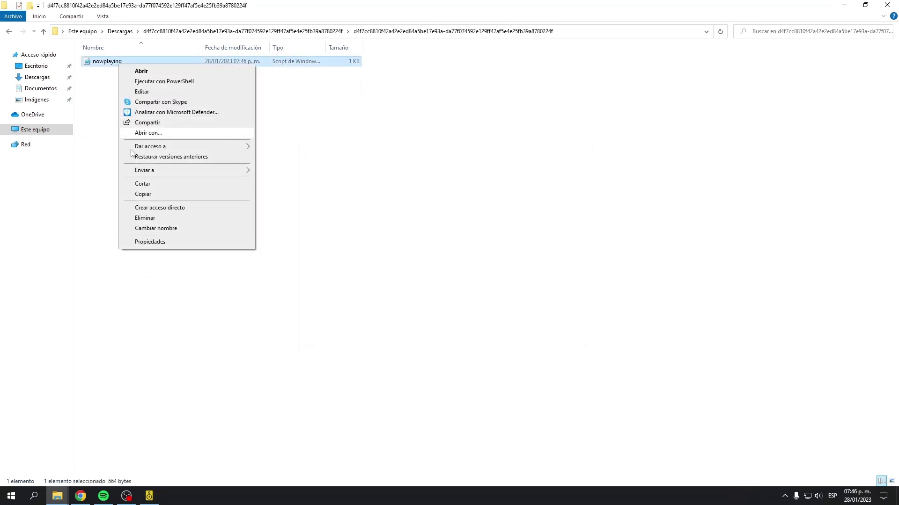
left_click(146, 185)
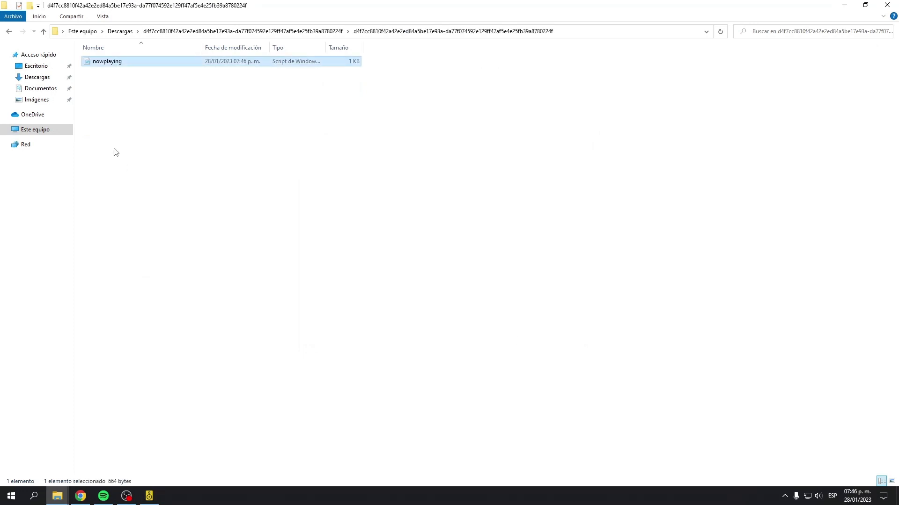
left_click(42, 90)
right_click(101, 126)
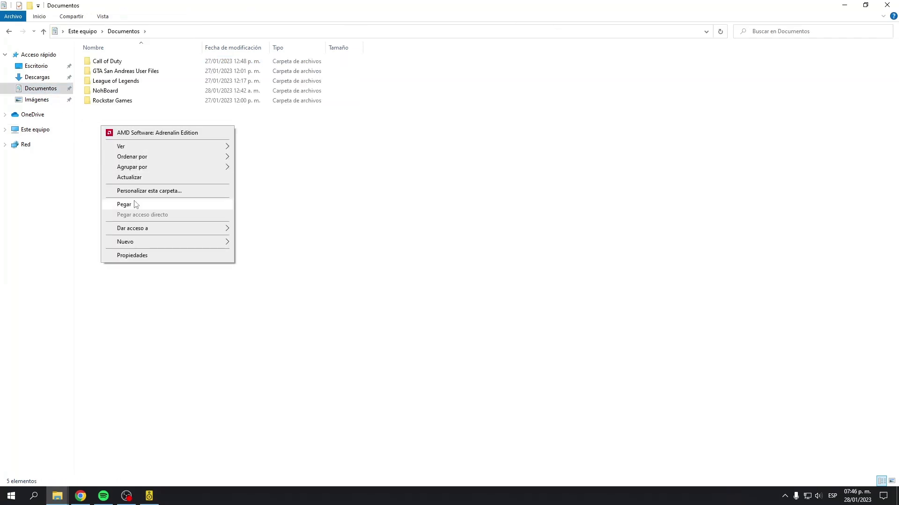
left_click(136, 204)
Step: Run the nowplaying script in Documentos with PowerShell and allow the file from an unknown publisher to open
right_click(114, 110)
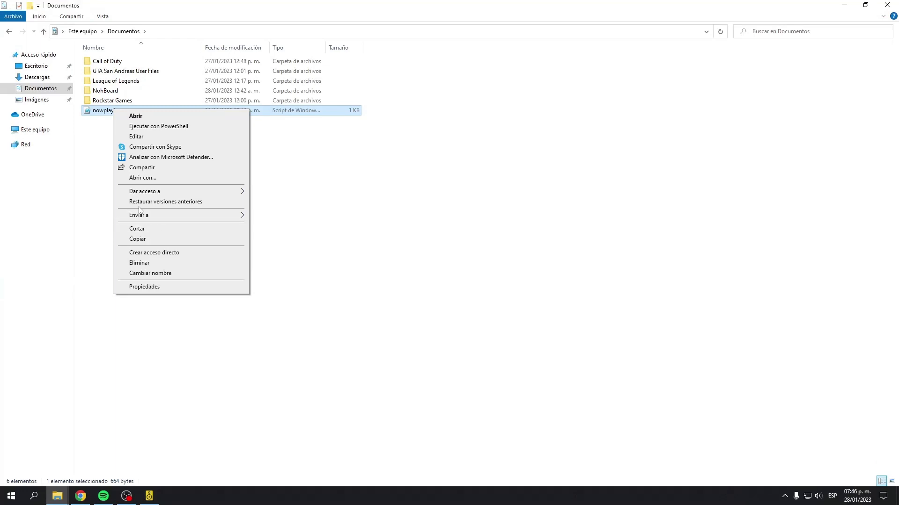
left_click(129, 128)
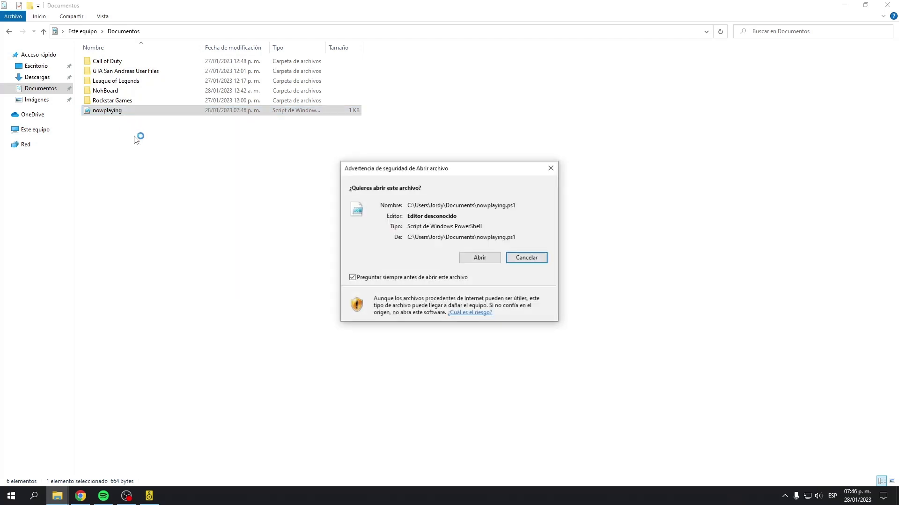
left_click(480, 258)
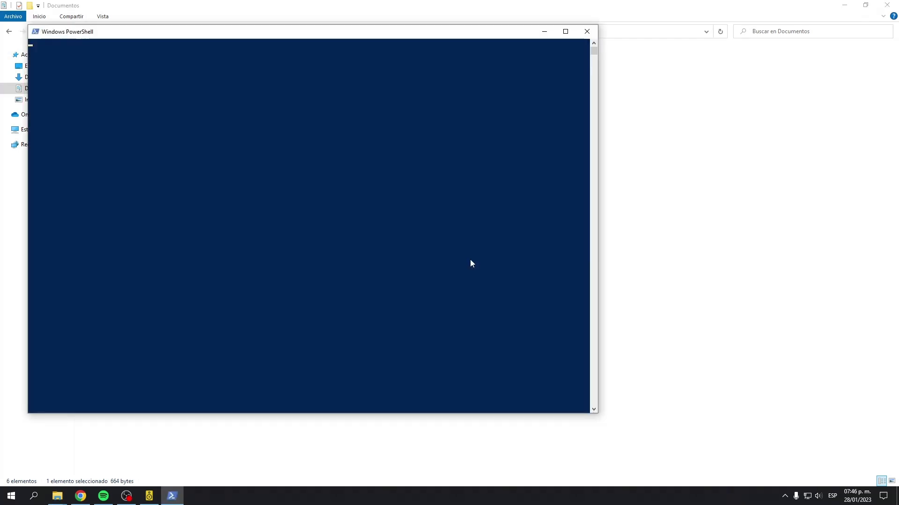
Step: Maximize the PowerShell window that is running the nowplaying script
left_click(566, 31)
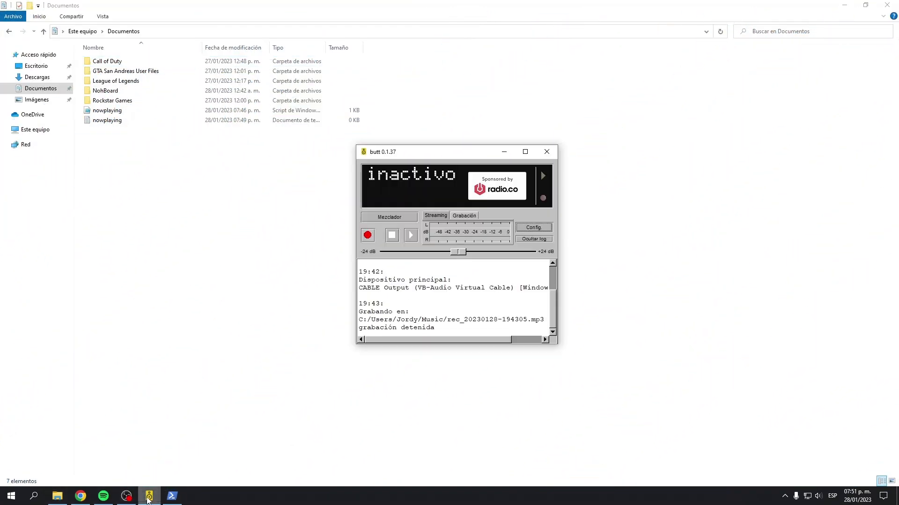
Step: Switch to butt and save the SAES RPG server settings as Icecast, address 51.254.16.125, port 8035 and mount point /
left_click(524, 227)
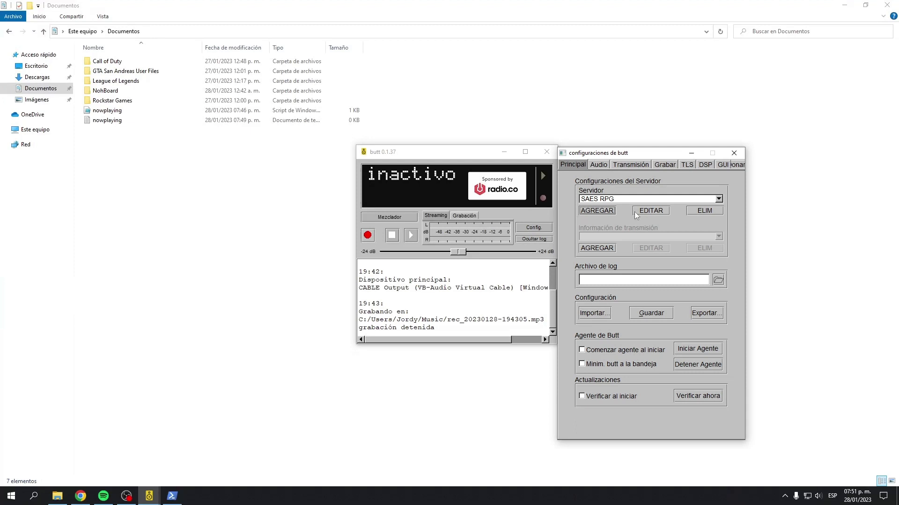
left_click(602, 213)
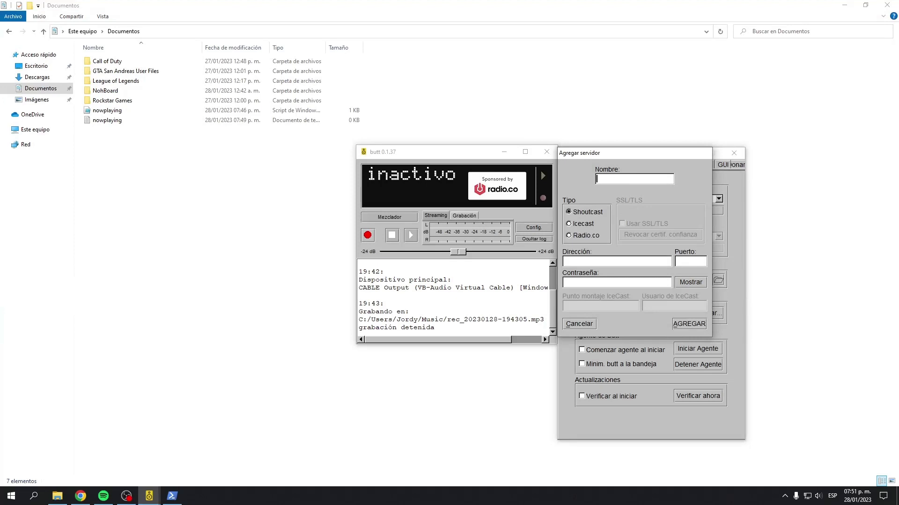
type("SAES RPG")
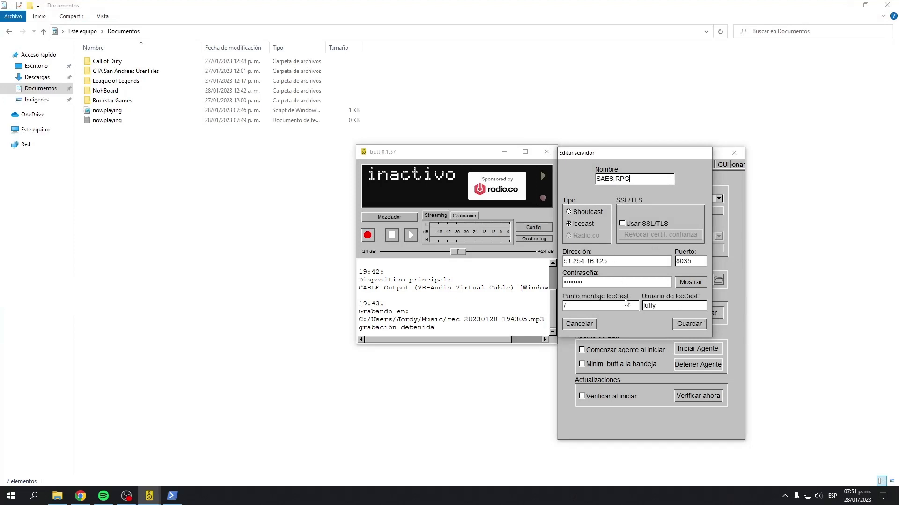
left_click(683, 324)
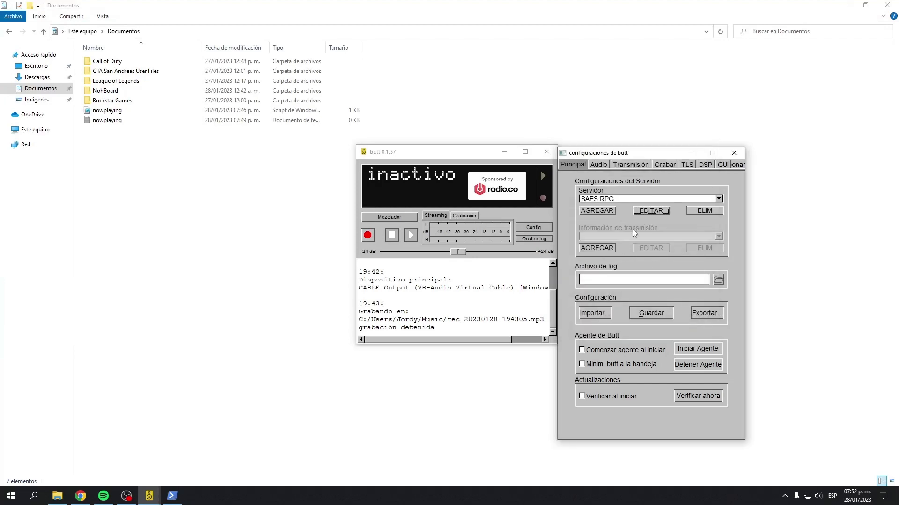
left_click(734, 153)
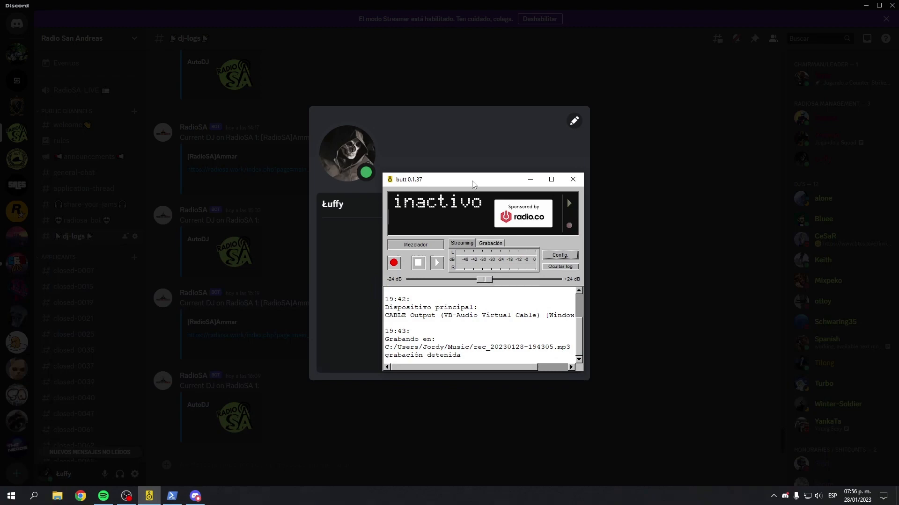
Step: Switch to Spotify, play the Liked Songs track, and check the current song title in the PowerShell script output
left_click(111, 495)
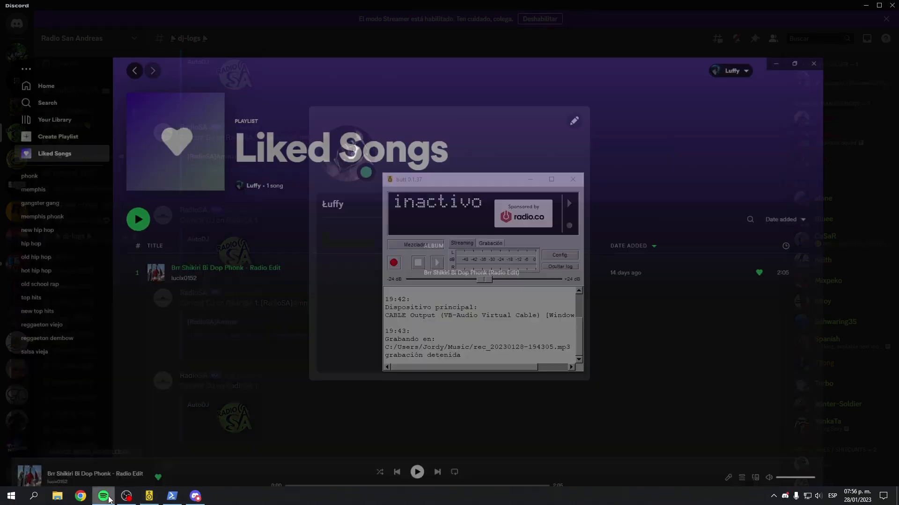
left_click(448, 459)
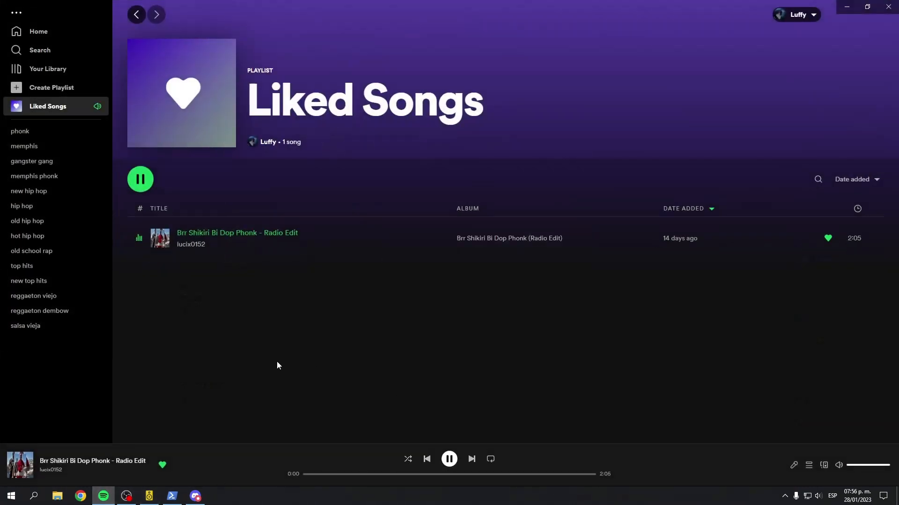
left_click(172, 496)
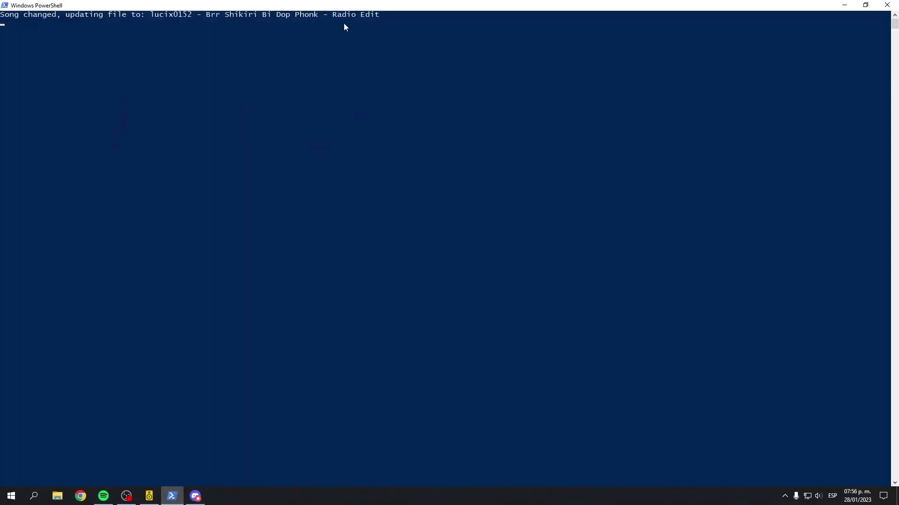
Step: Switch to butt, start streaming to the SAES RPG server, and check the current DJ in Discord's dj-logs channel
left_click(148, 496)
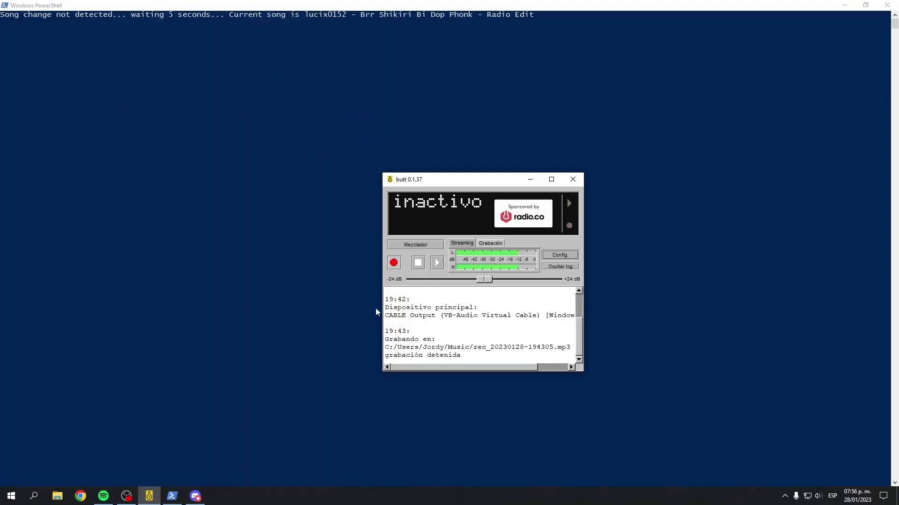
left_click(437, 263)
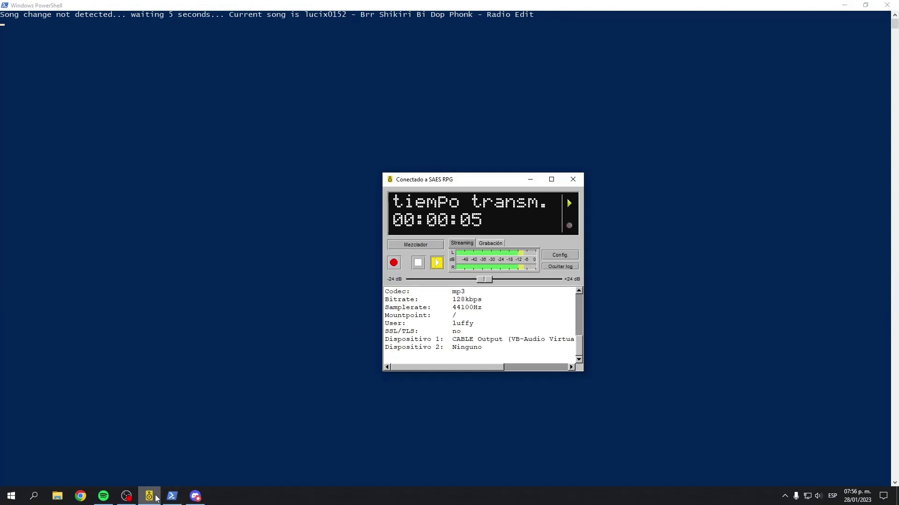
left_click(194, 496)
left_click(296, 409)
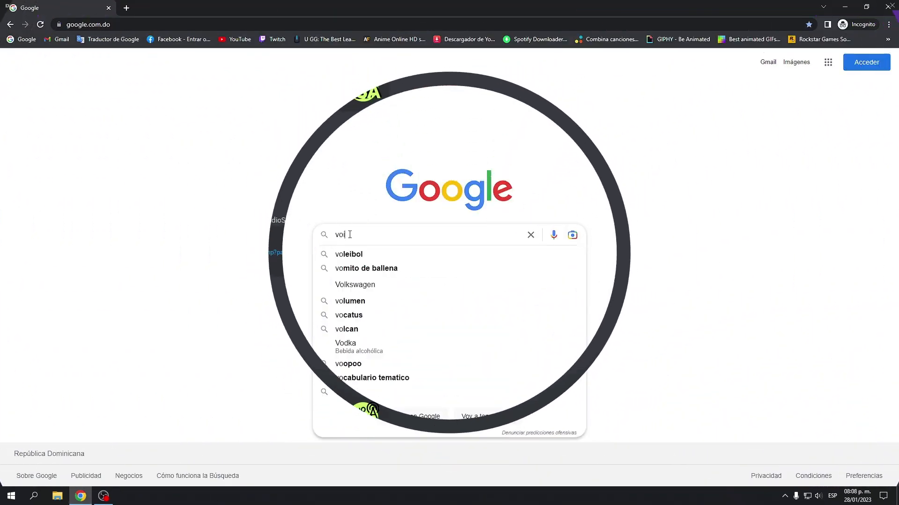
Step: Search Google for voicemeeter in Chrome and open the VB-Audio VoiceMeeter page
type("icemeeter")
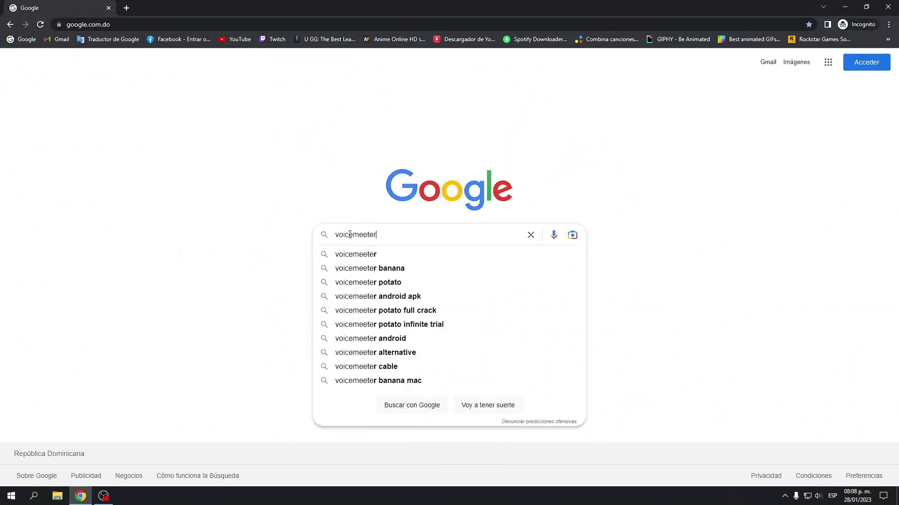
key("Return")
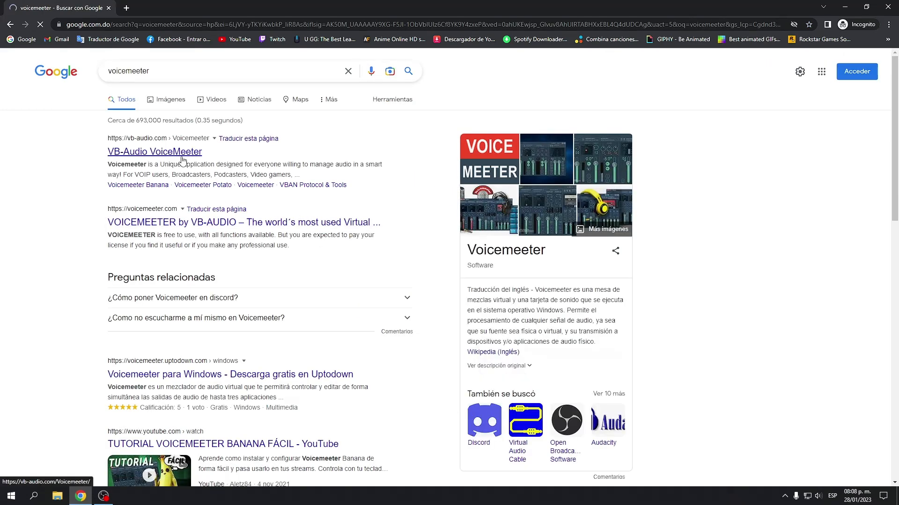
left_click(182, 160)
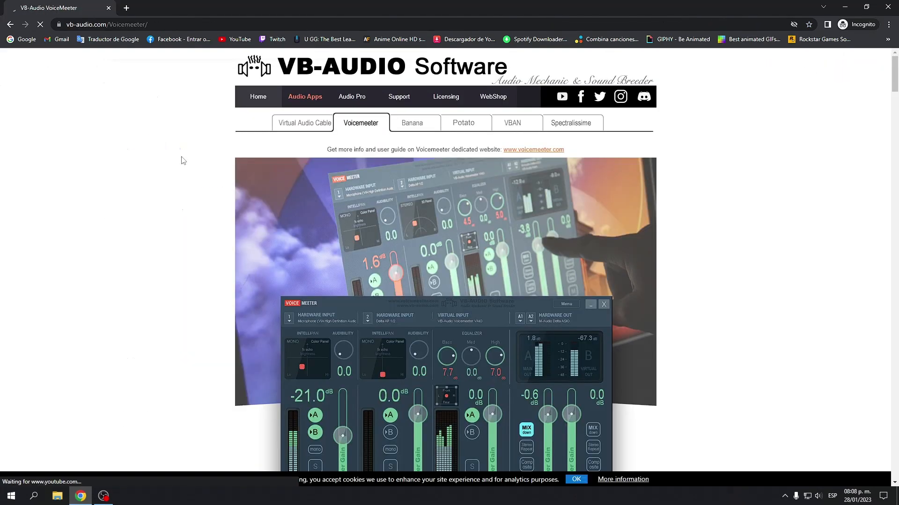
Step: Download the Voicemeeter 1.0.8.8 EXE installer, run VoicemeeterSetup.exe, and start the installation
scroll(191, 232, "down", 9)
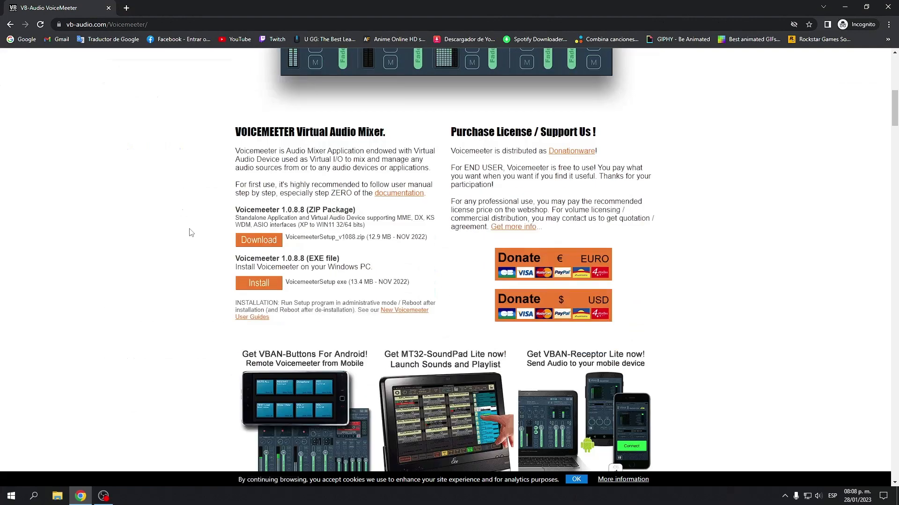
left_click(271, 284)
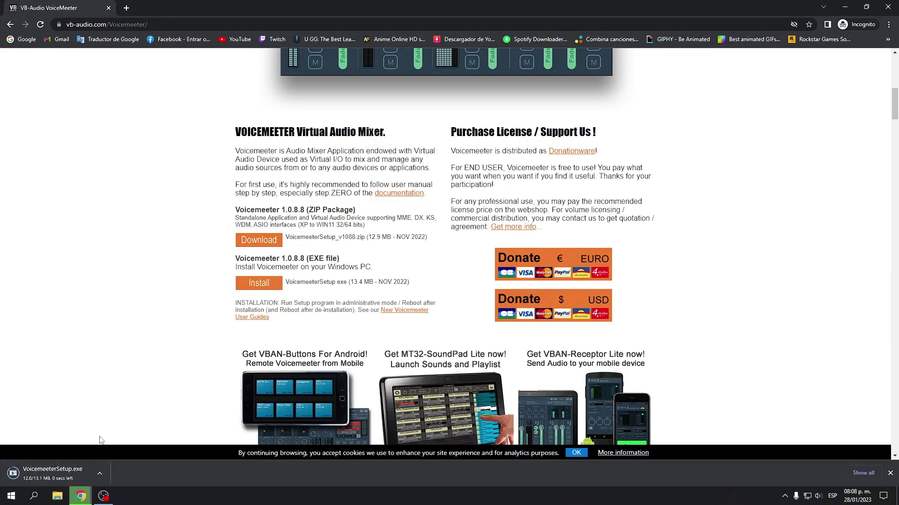
left_click(64, 468)
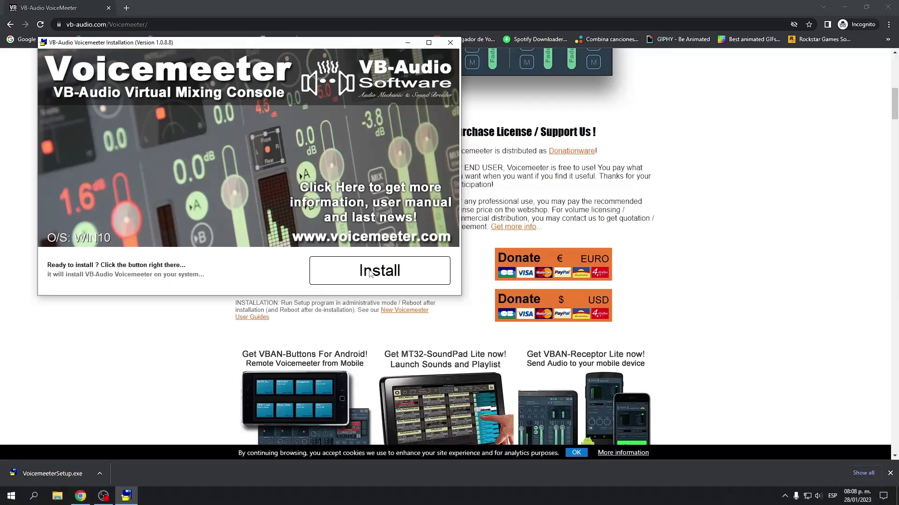
left_click(370, 273)
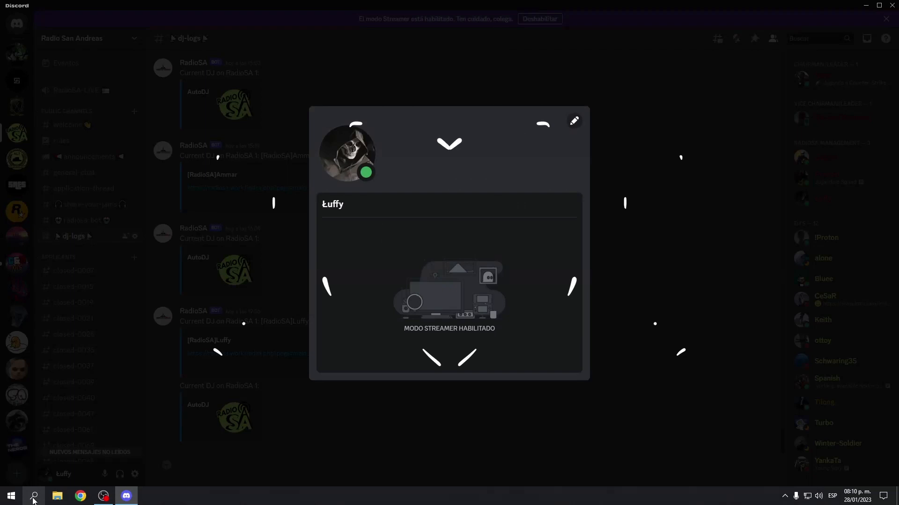
Step: Search Windows for voice and launch the Voicemeeter application
left_click(33, 496)
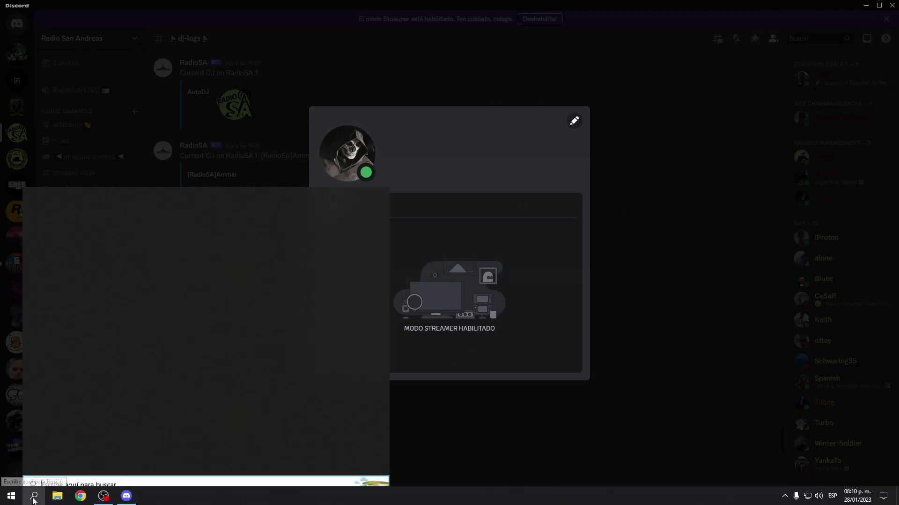
type("voice")
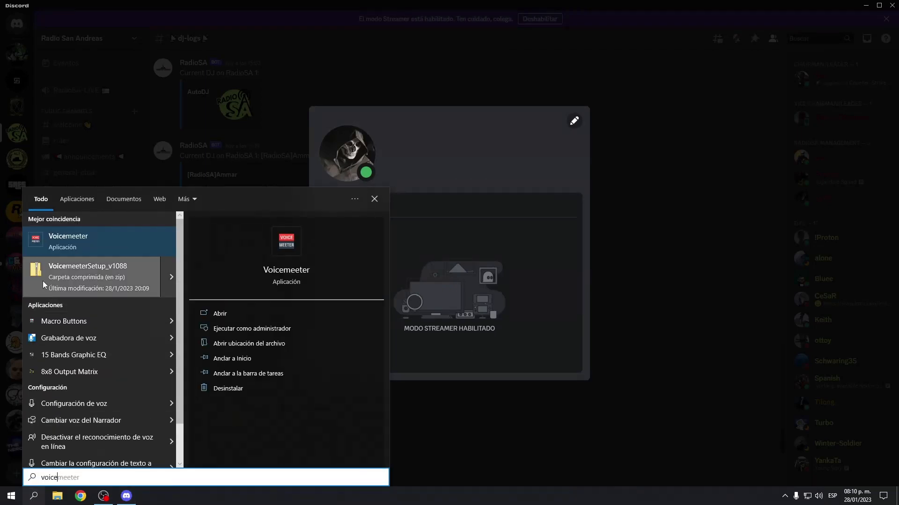
left_click(86, 245)
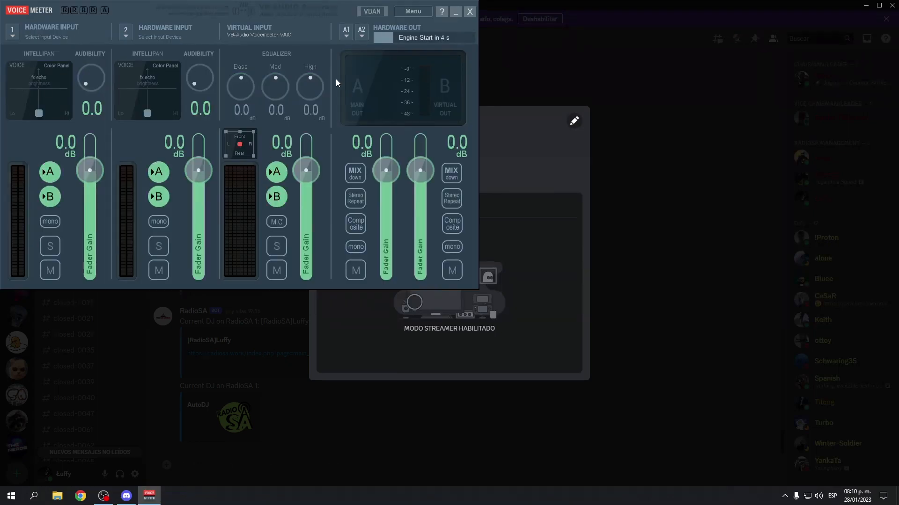